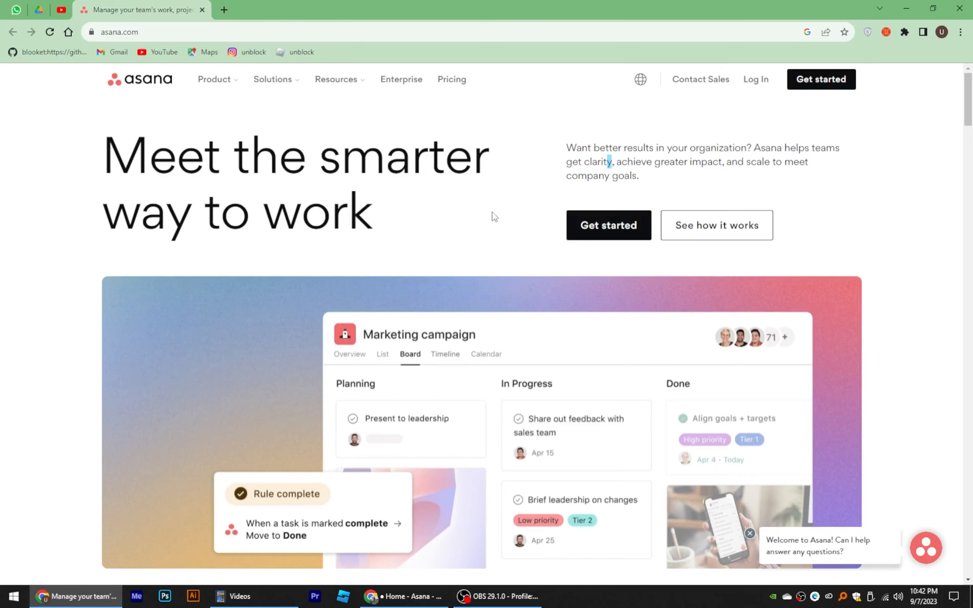
Step: Begin signing up for a new Asana account with Get started
{"action": "left_click", "coordinate": [810, 89]}
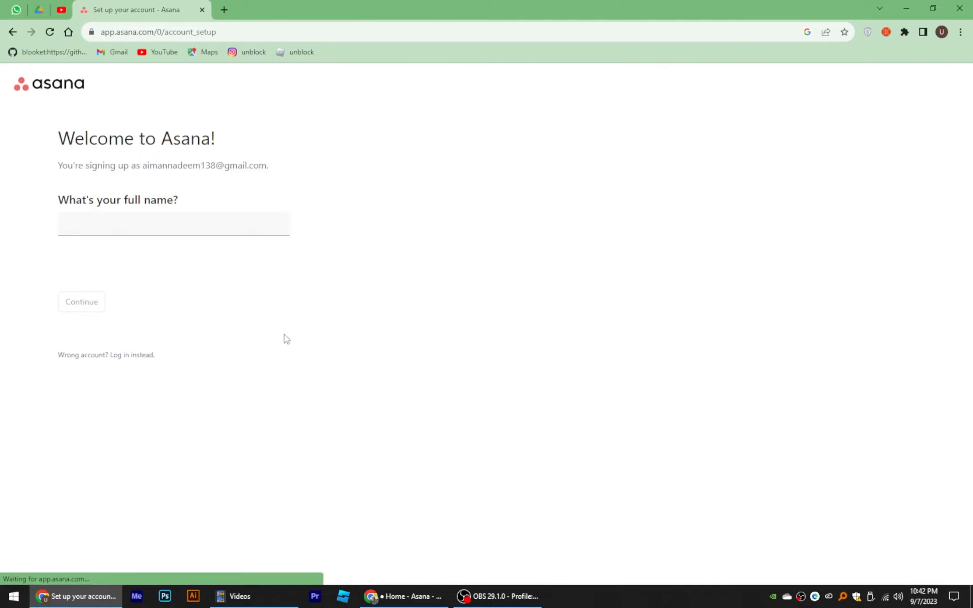
Step: Enter your full name and choose Manager as your role
{"action": "left_click_drag", "start_coordinate": [24, 145], "coordinate": [231, 141]}
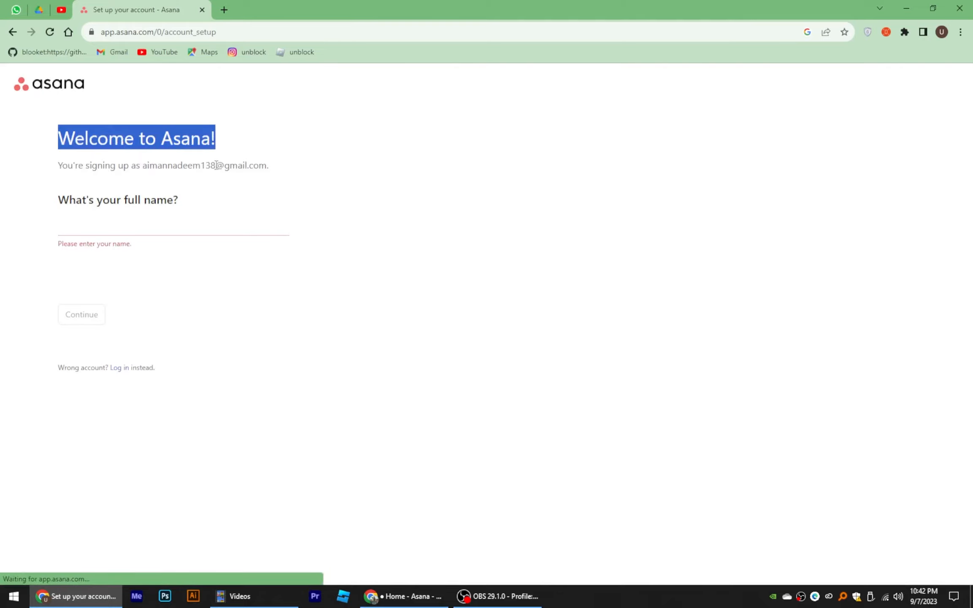
{"action": "left_click", "coordinate": [148, 224]}
{"action": "type", "text": "aiman"}
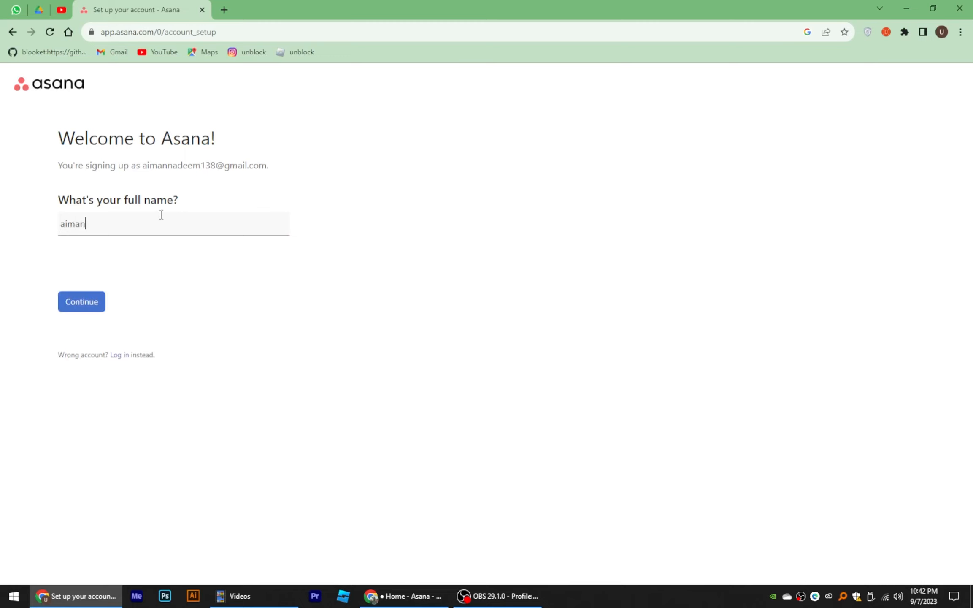
{"action": "left_click", "coordinate": [78, 302]}
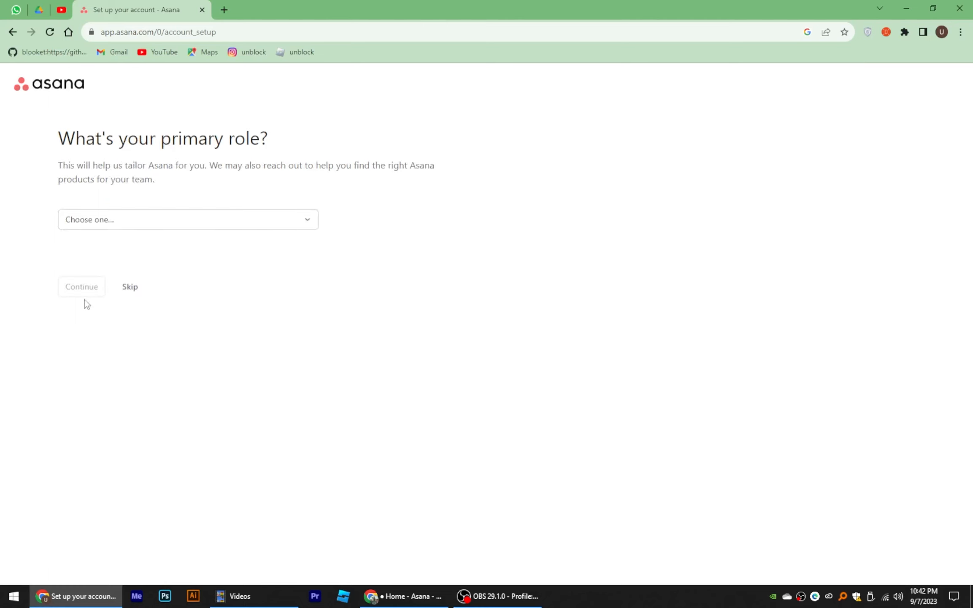
{"action": "left_click_drag", "start_coordinate": [61, 130], "coordinate": [268, 129]}
{"action": "left_click", "coordinate": [127, 220]}
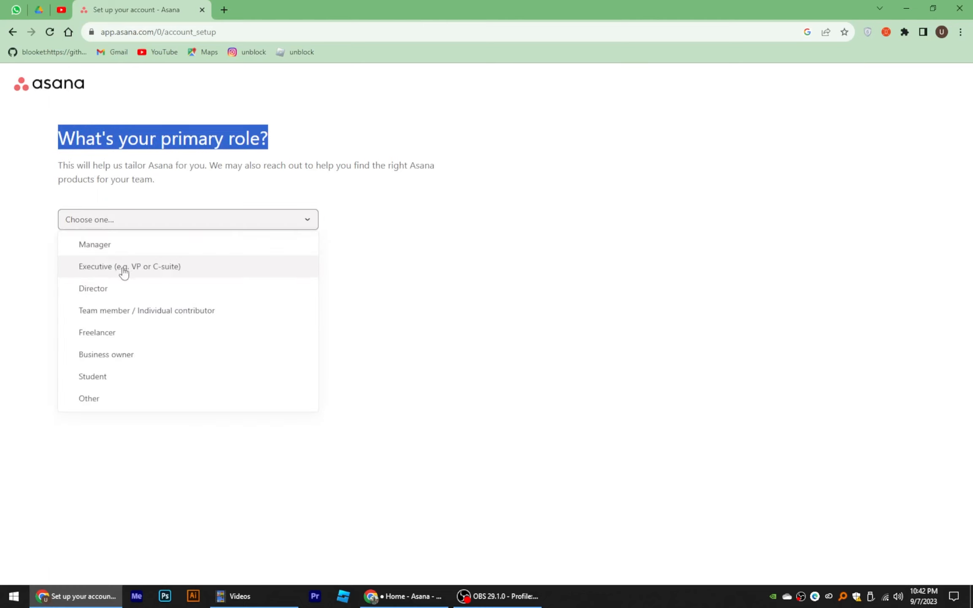
{"action": "left_click", "coordinate": [111, 245]}
Step: Pick Project Management, Marketing, Product Management, Customer Experience and Finance as your work
{"action": "left_click_drag", "start_coordinate": [40, 136], "coordinate": [358, 134]}
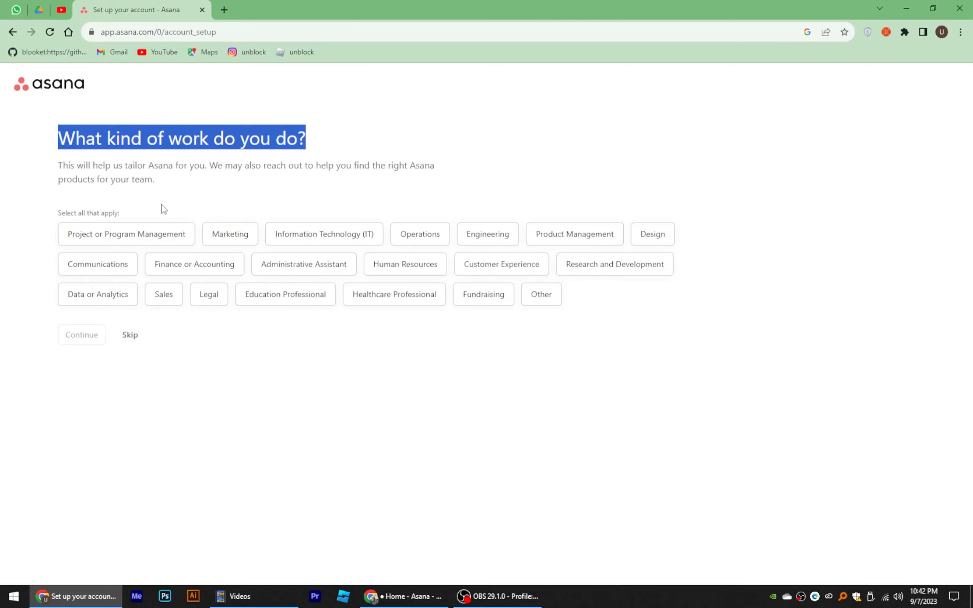
{"action": "left_click", "coordinate": [130, 233]}
{"action": "left_click", "coordinate": [228, 238]}
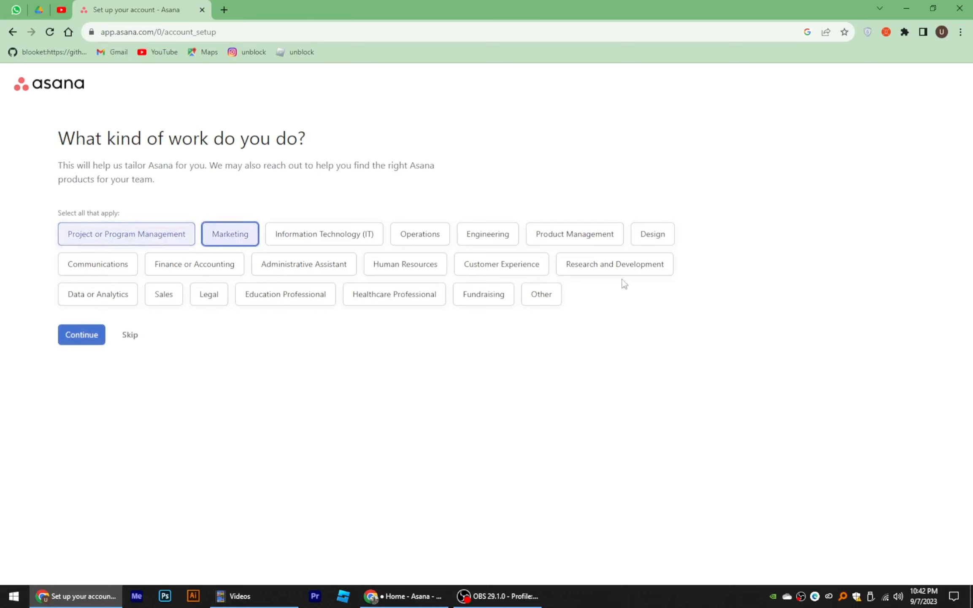
{"action": "left_click", "coordinate": [595, 239]}
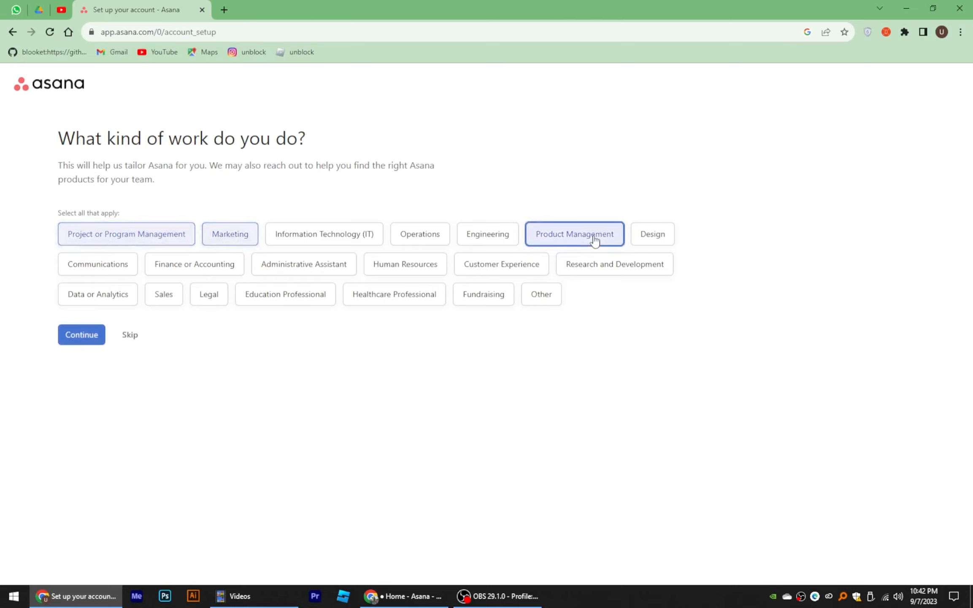
{"action": "left_click", "coordinate": [493, 270]}
{"action": "left_click", "coordinate": [182, 269]}
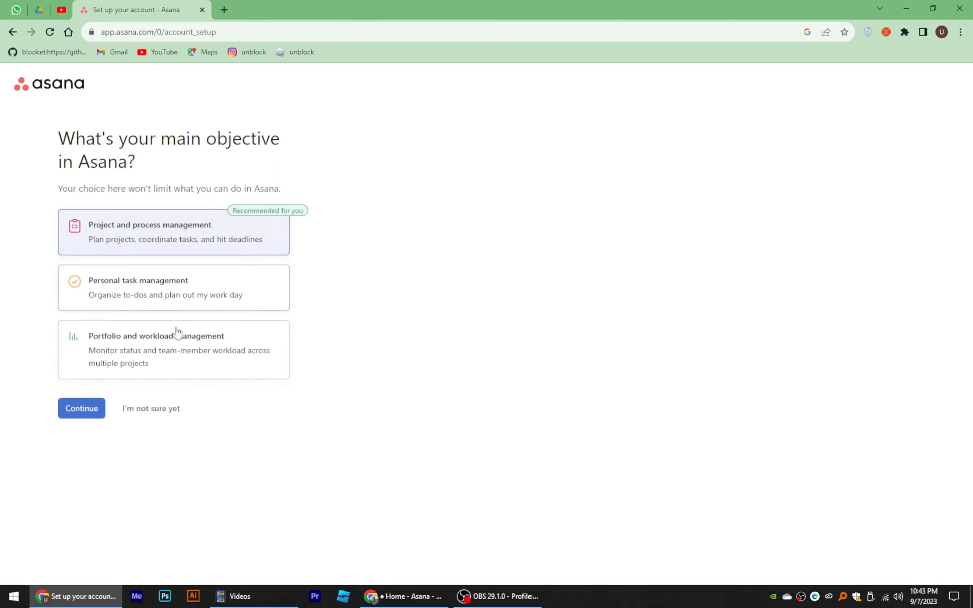
Step: Choose project and process management as the objective and name the project 'project workfellow'
{"action": "left_click", "coordinate": [239, 241]}
{"action": "left_click", "coordinate": [80, 415]}
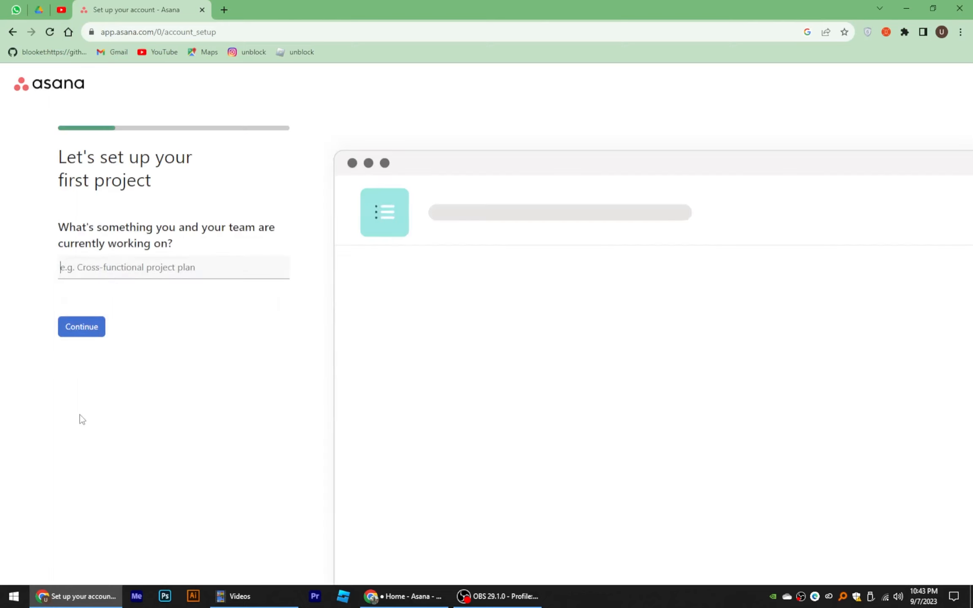
{"action": "left_click_drag", "start_coordinate": [59, 219], "coordinate": [185, 248]}
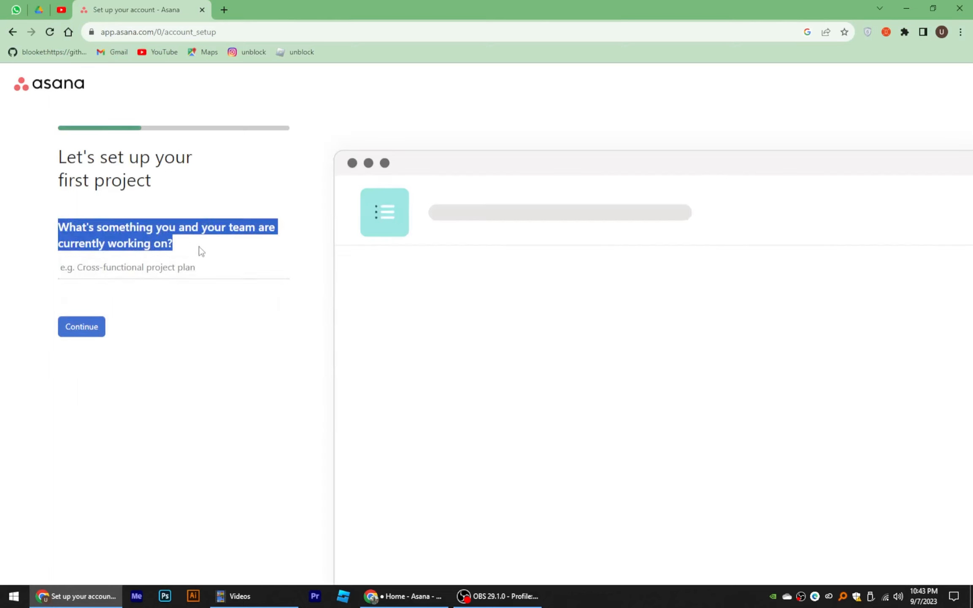
{"action": "left_click", "coordinate": [103, 267]}
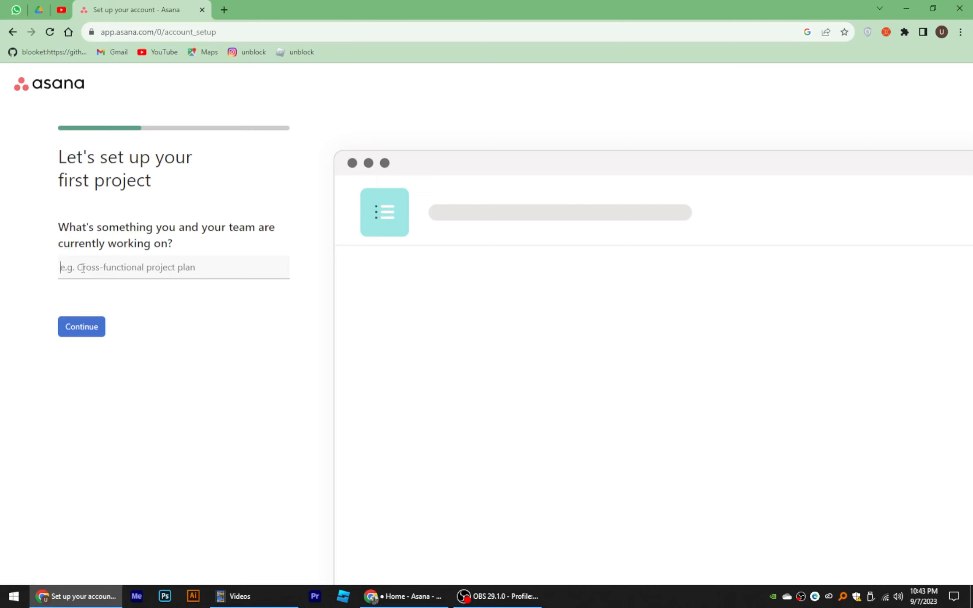
{"action": "type", "text": "prjec"}
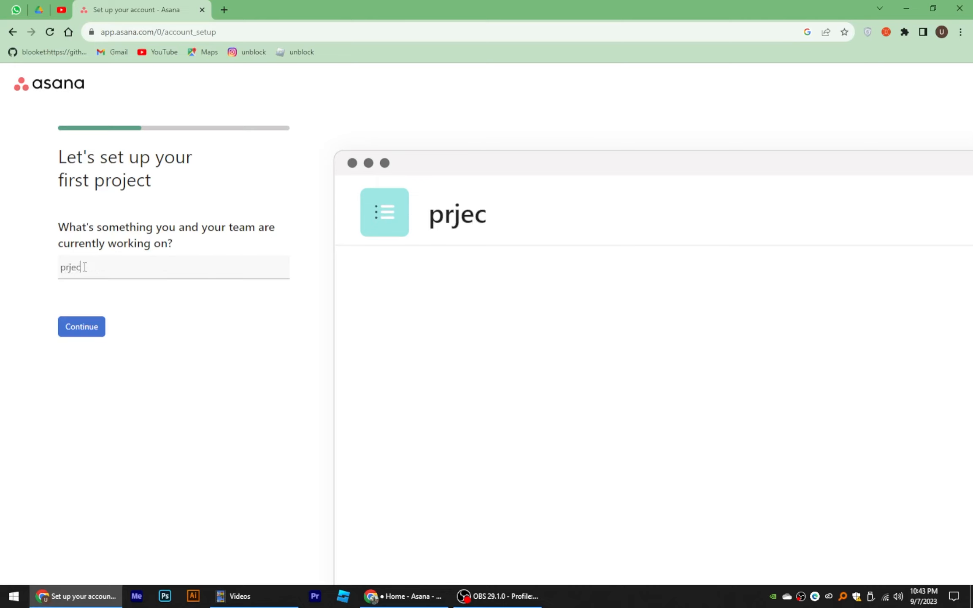
{"action": "key", "text": "BackSpace"}
{"action": "key", "text": "BackSpace"}
{"action": "key", "text": "BackSpace"}
{"action": "type", "text": "oject"}
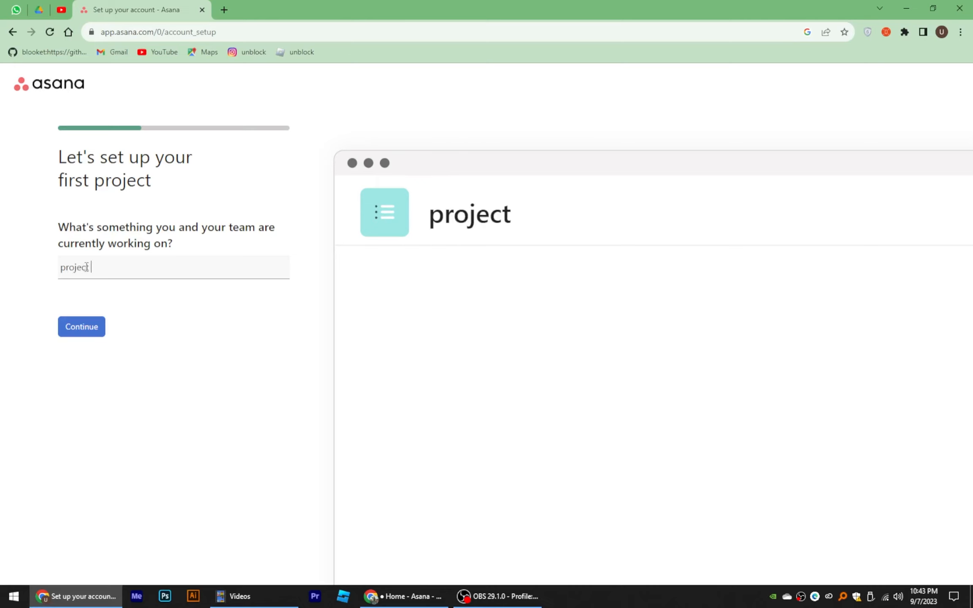
{"action": "type", "text": " workfellow"}
{"action": "left_click", "coordinate": [80, 331]}
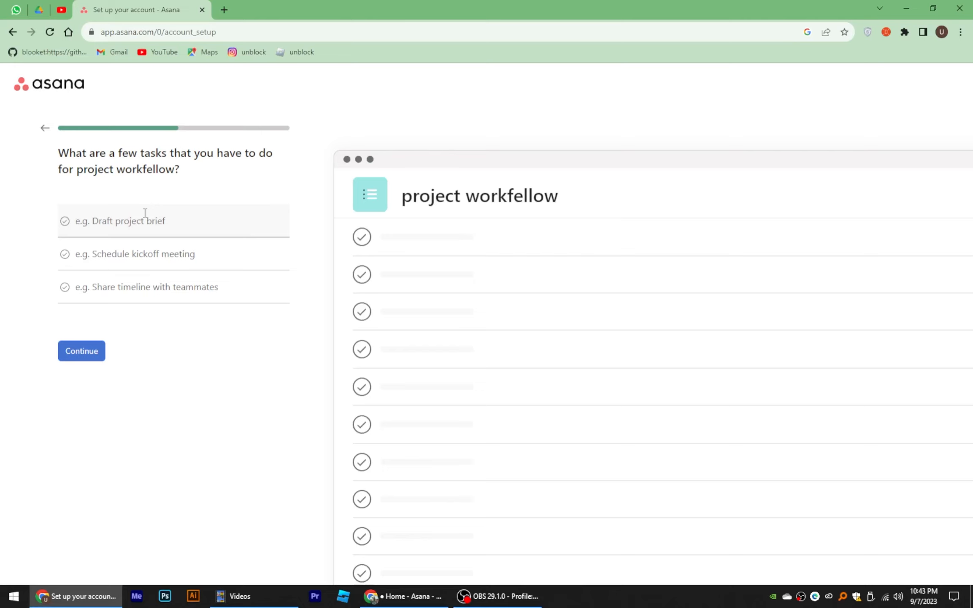
Step: Enter the project's three starter tasks, beginning with the live stream task
{"action": "type", "text": "live streemig"}
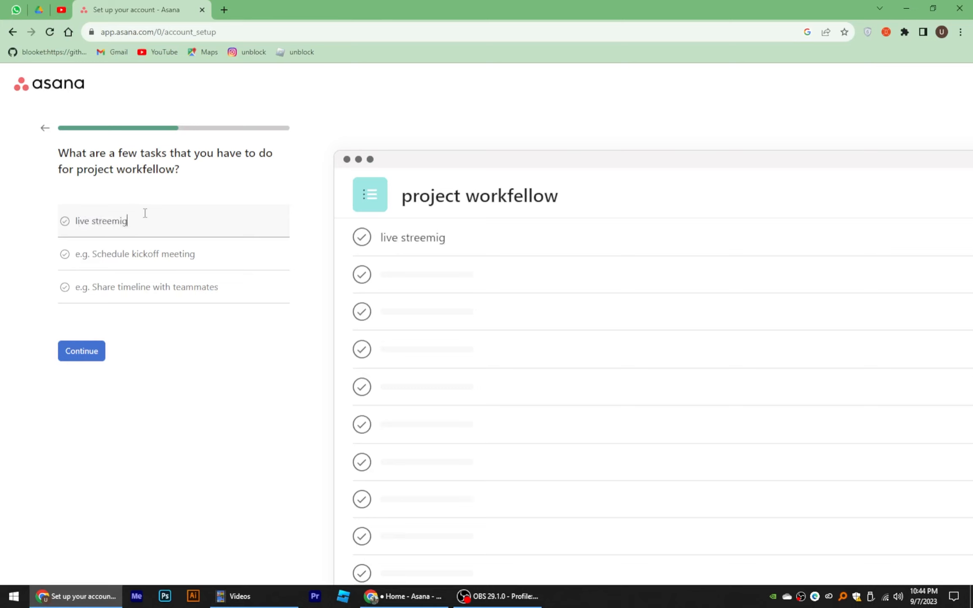
{"action": "key", "text": "BackSpace"}
{"action": "key", "text": "BackSpace"}
{"action": "key", "text": "BackSpace"}
{"action": "key", "text": "BackSpace"}
{"action": "left_click", "coordinate": [79, 352]}
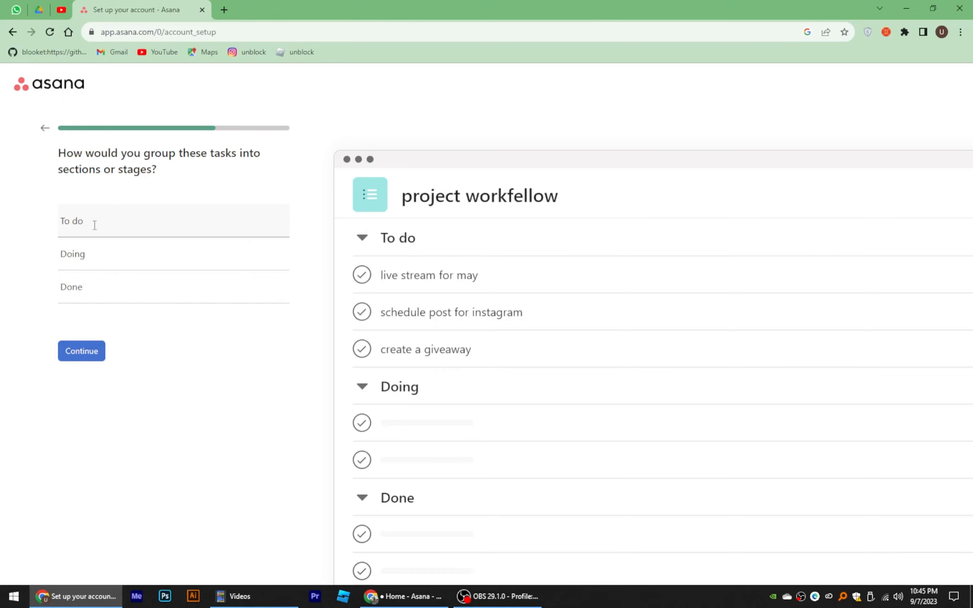
Step: Rename the first section from 'To do' to 'idea' and continue
{"action": "left_click_drag", "start_coordinate": [47, 160], "coordinate": [163, 179]}
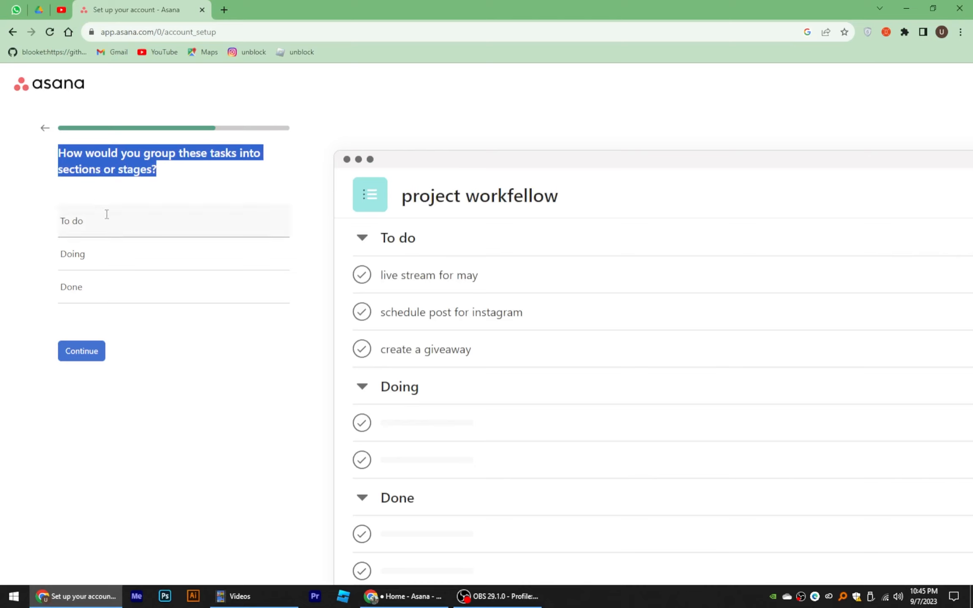
{"action": "left_click_drag", "start_coordinate": [106, 219], "coordinate": [19, 219]}
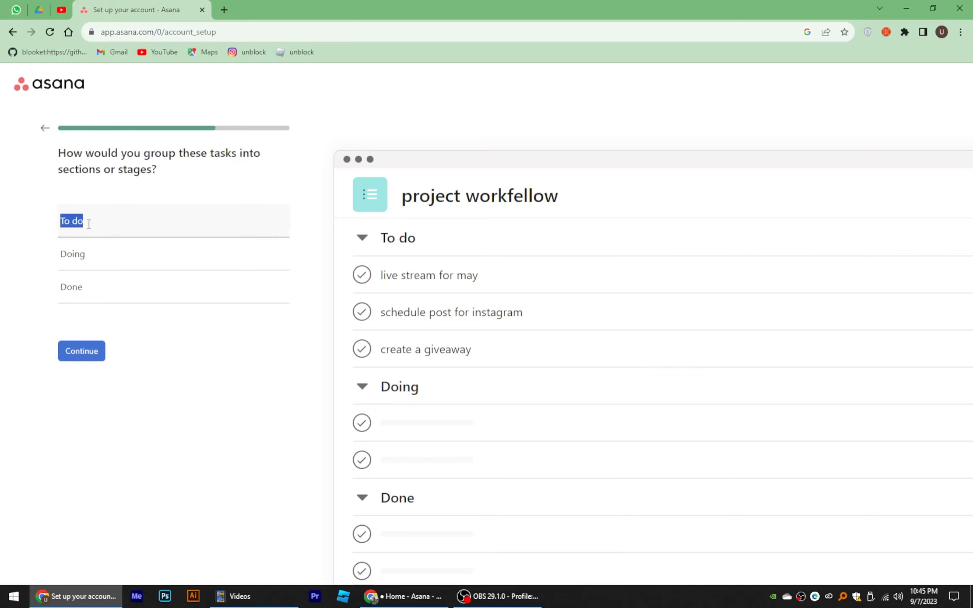
{"action": "key", "text": "BackSpace"}
{"action": "type", "text": "idea"}
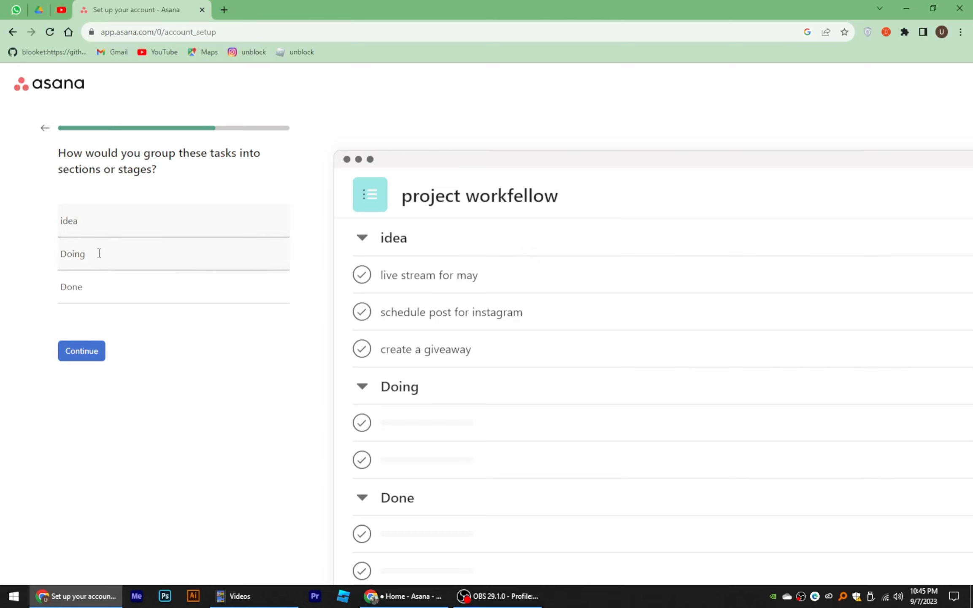
{"action": "left_click_drag", "start_coordinate": [98, 255], "coordinate": [46, 263]}
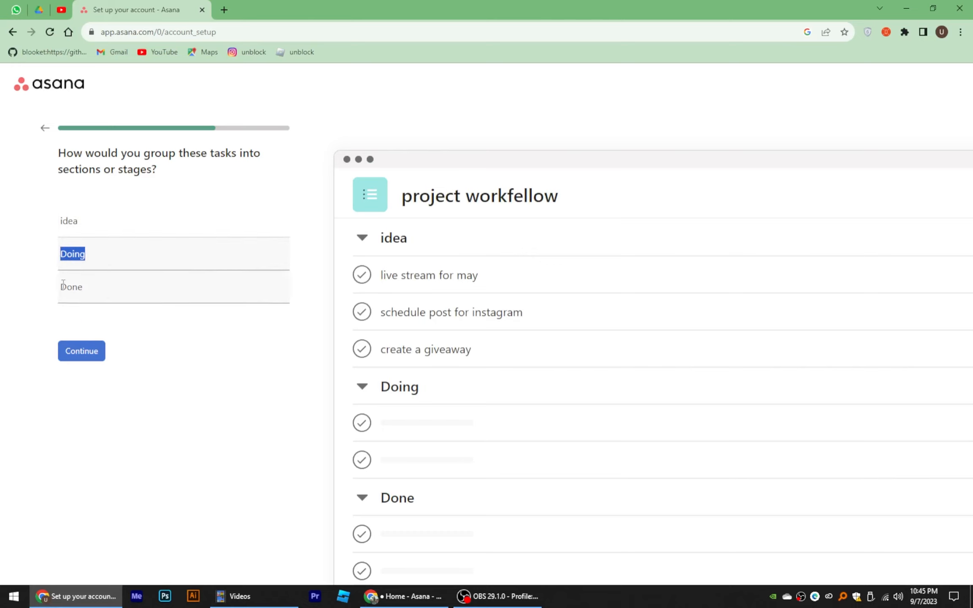
{"action": "left_click", "coordinate": [89, 351]}
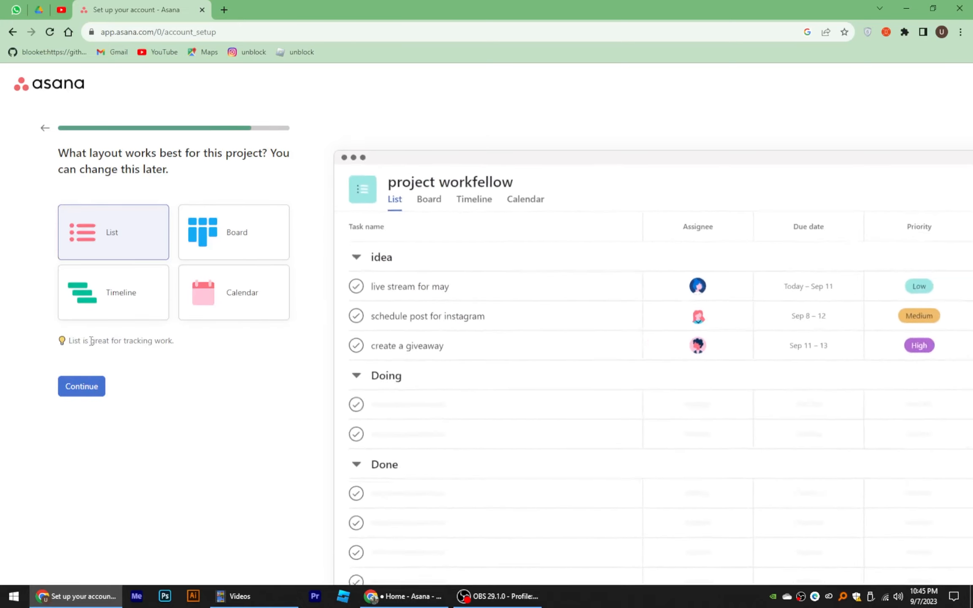
Step: Preview the Timeline and Calendar layouts, then keep Board for project workfellow
{"action": "left_click_drag", "start_coordinate": [54, 150], "coordinate": [173, 176]}
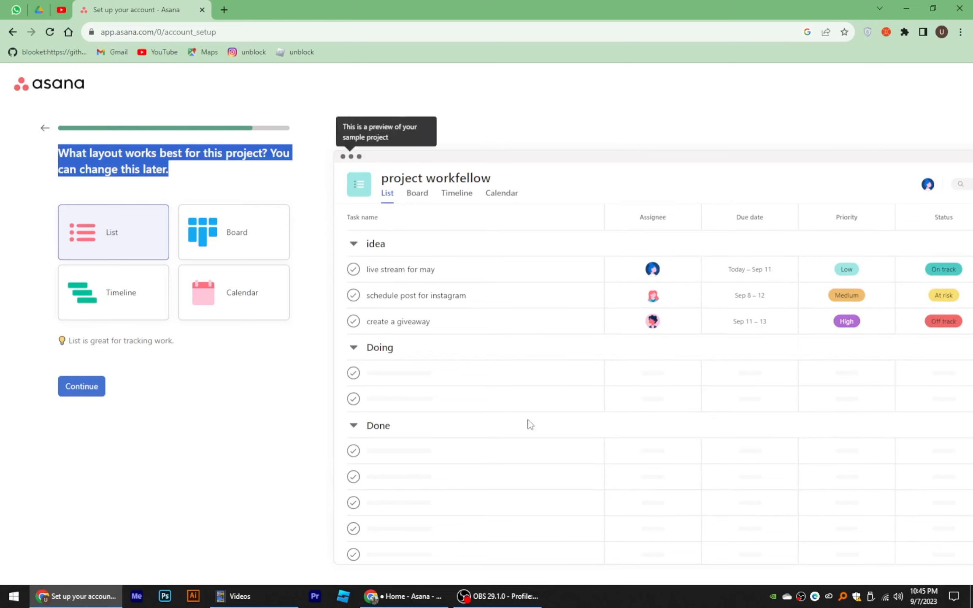
{"action": "left_click", "coordinate": [211, 231]}
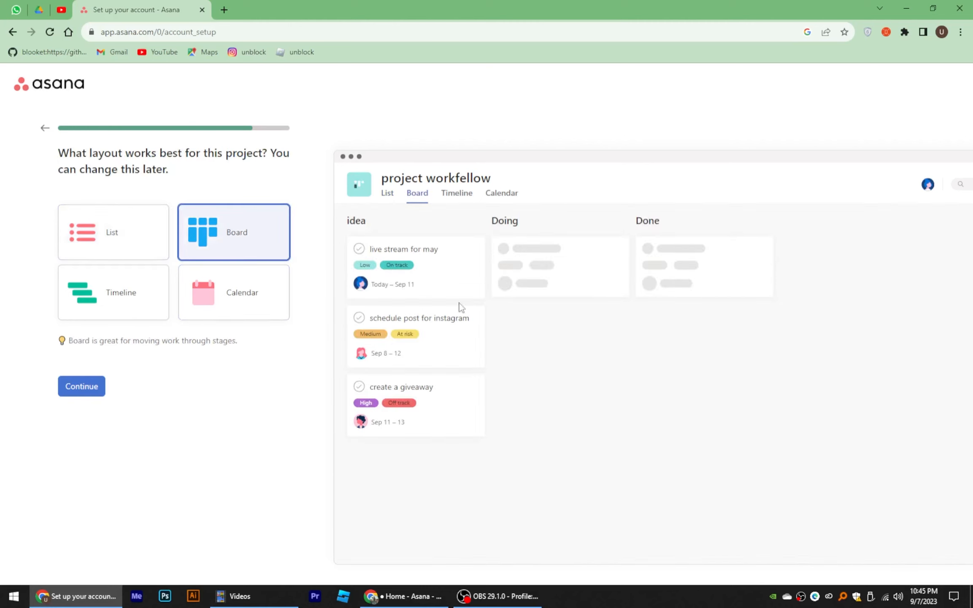
{"action": "left_click", "coordinate": [137, 299]}
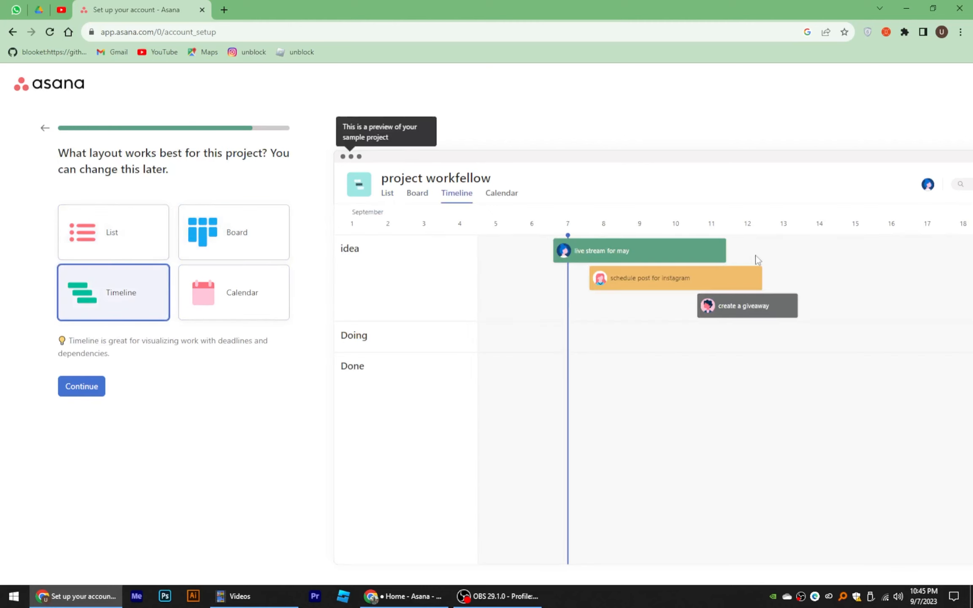
{"action": "left_click", "coordinate": [250, 289]}
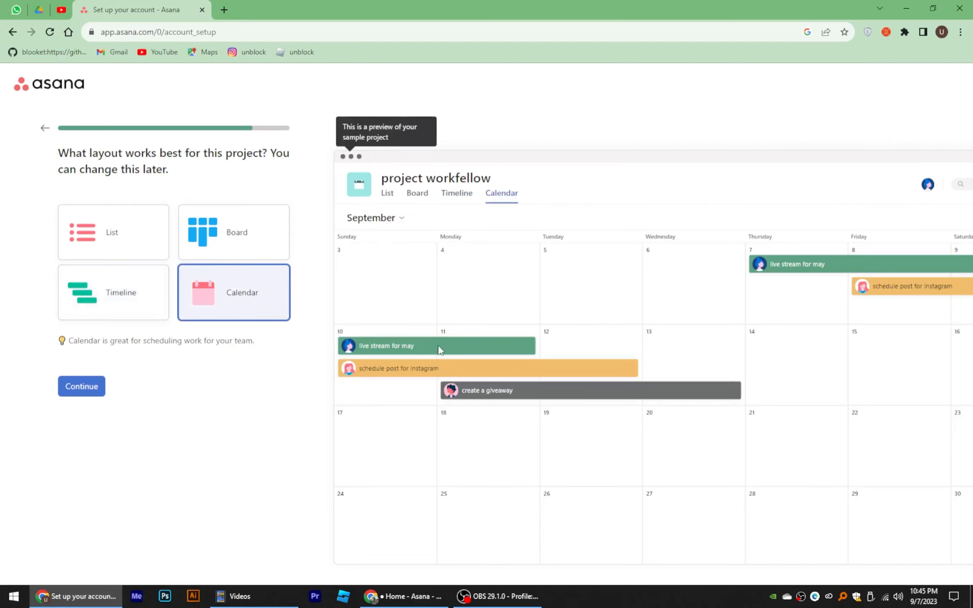
{"action": "left_click", "coordinate": [213, 234]}
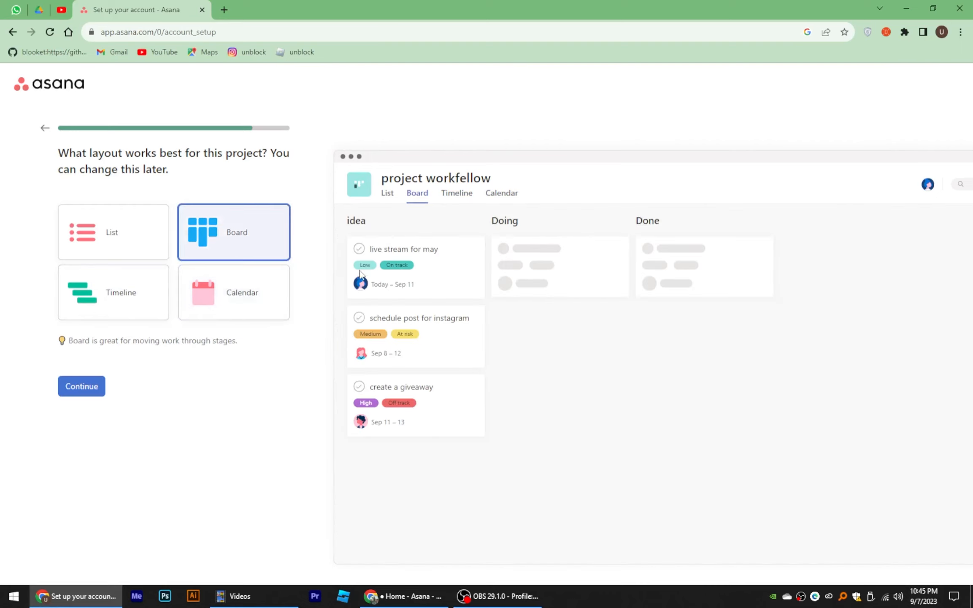
{"action": "left_click_drag", "start_coordinate": [423, 363], "coordinate": [559, 362]}
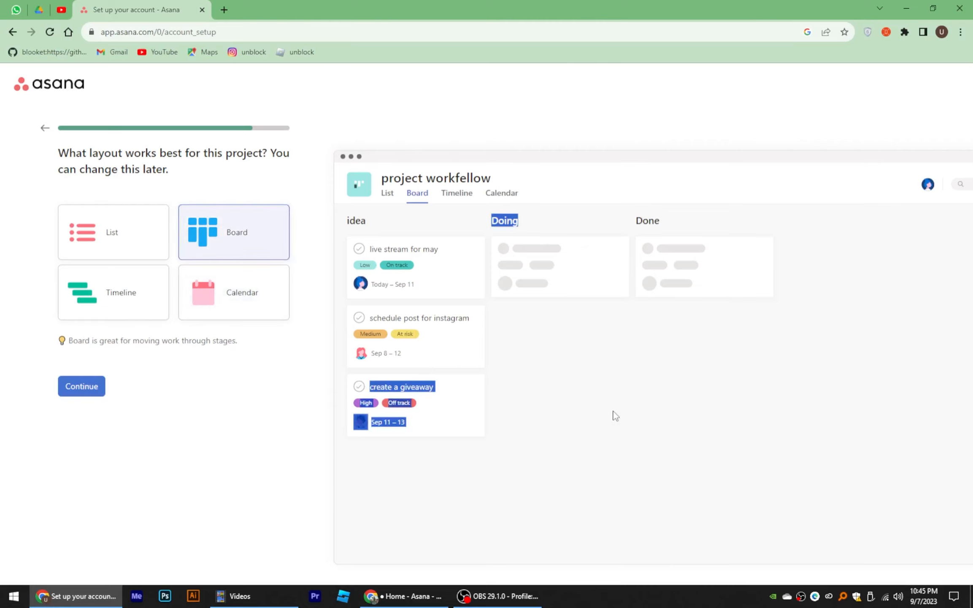
{"action": "left_click", "coordinate": [83, 393]}
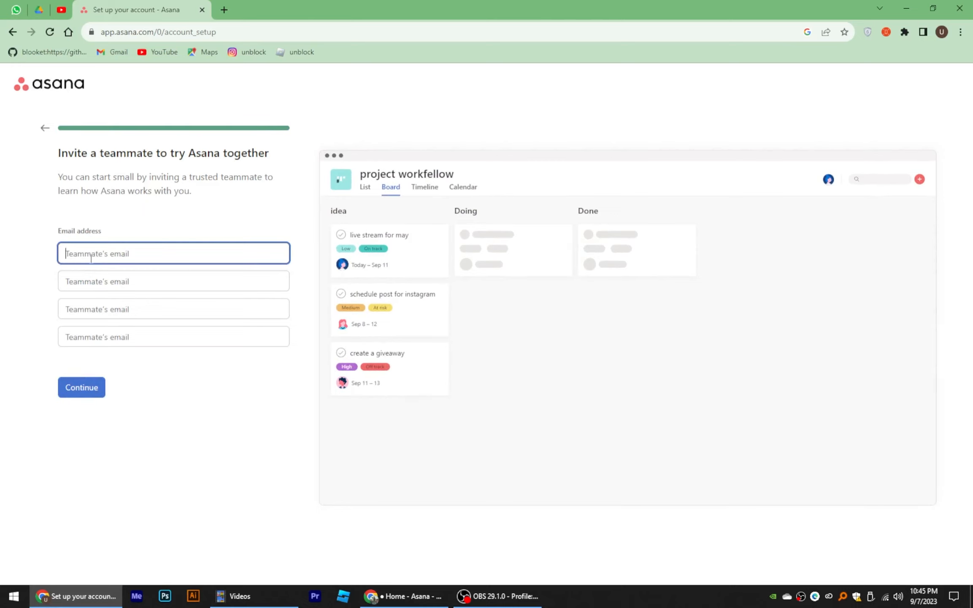
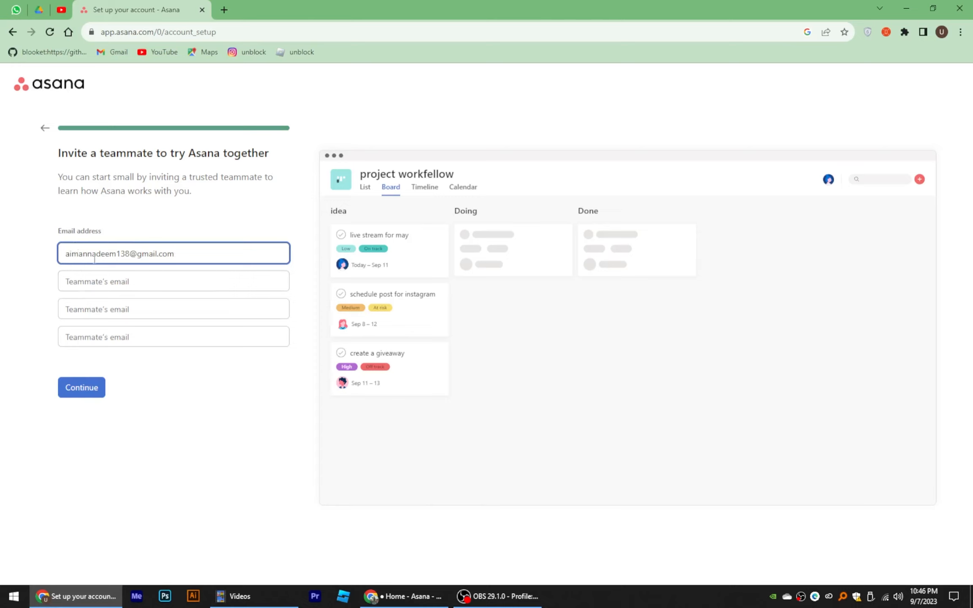
Step: Enter a teammate's e-mail address in the invite form and send the invite
{"action": "left_click", "coordinate": [113, 278]}
{"action": "left_click", "coordinate": [109, 314]}
{"action": "left_click", "coordinate": [112, 338]}
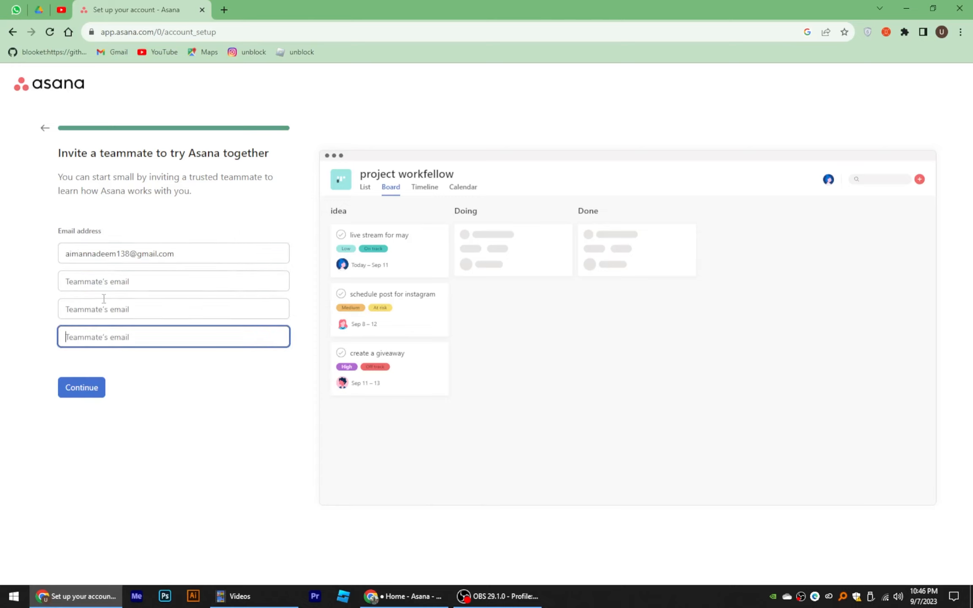
{"action": "left_click", "coordinate": [77, 390]}
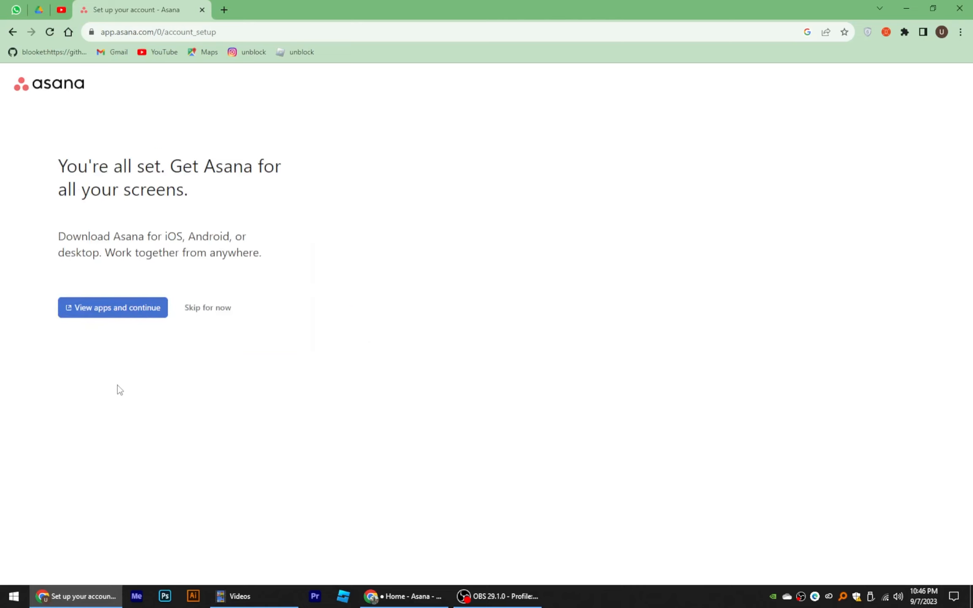
Step: Skip the app downloads, then go to Home and open My tasks
{"action": "left_click_drag", "start_coordinate": [59, 154], "coordinate": [210, 200]}
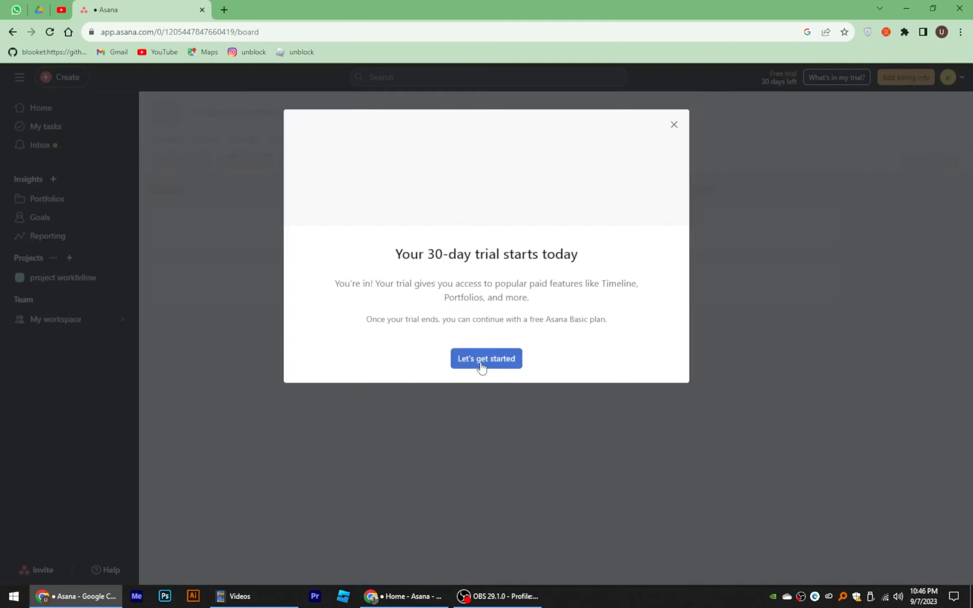
{"action": "left_click", "coordinate": [480, 359]}
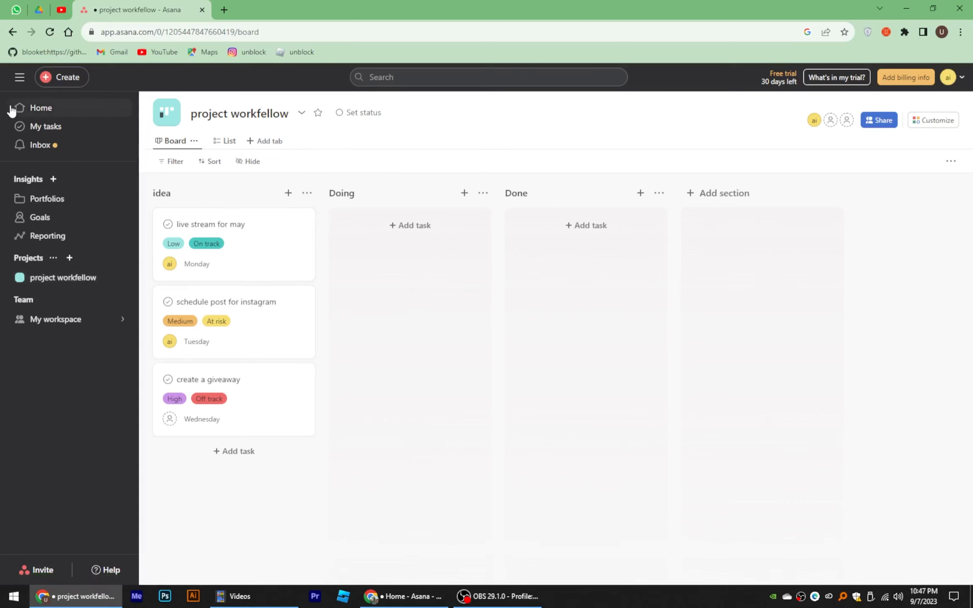
{"action": "left_click", "coordinate": [40, 108]}
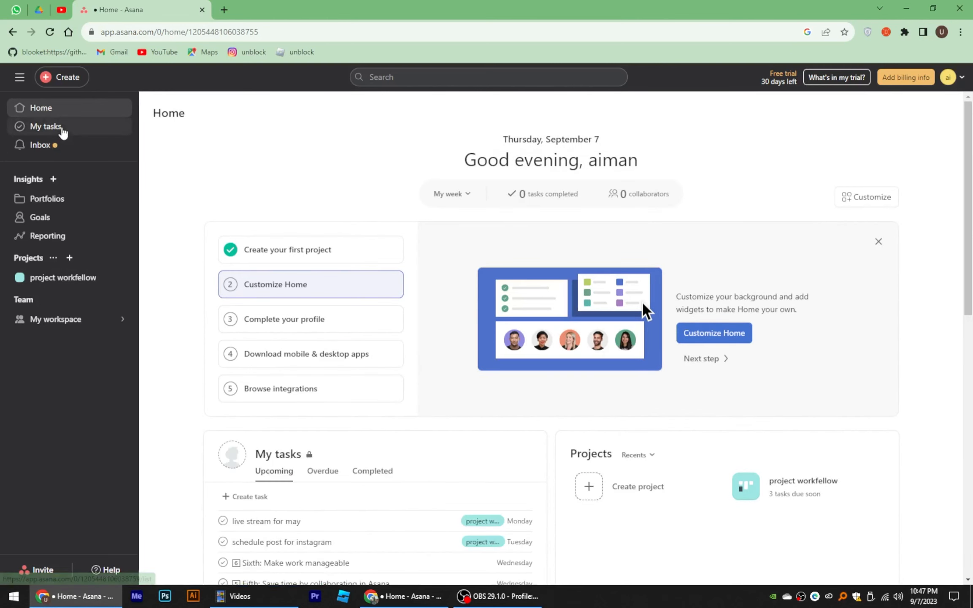
{"action": "left_click", "coordinate": [62, 129]}
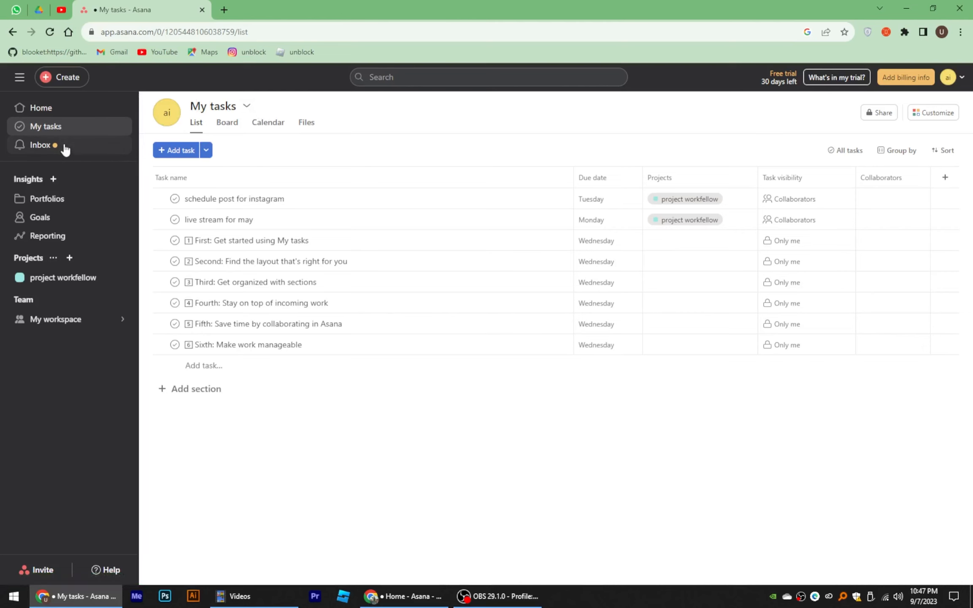
Step: Browse Inbox, Portfolios, Goals, Reporting, project workfellow and My workspace, then return to Goals
{"action": "left_click", "coordinate": [65, 149]}
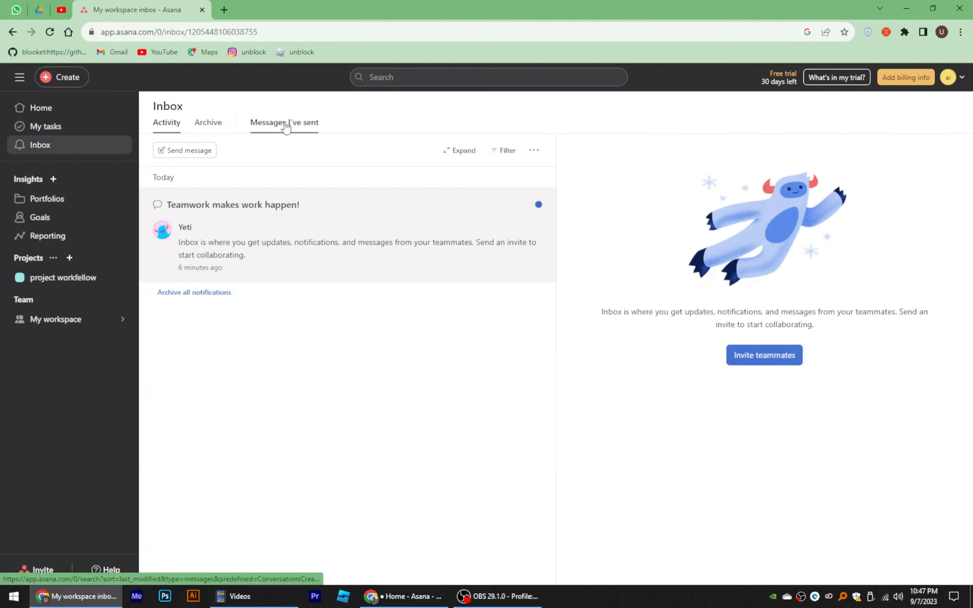
{"action": "left_click", "coordinate": [75, 199]}
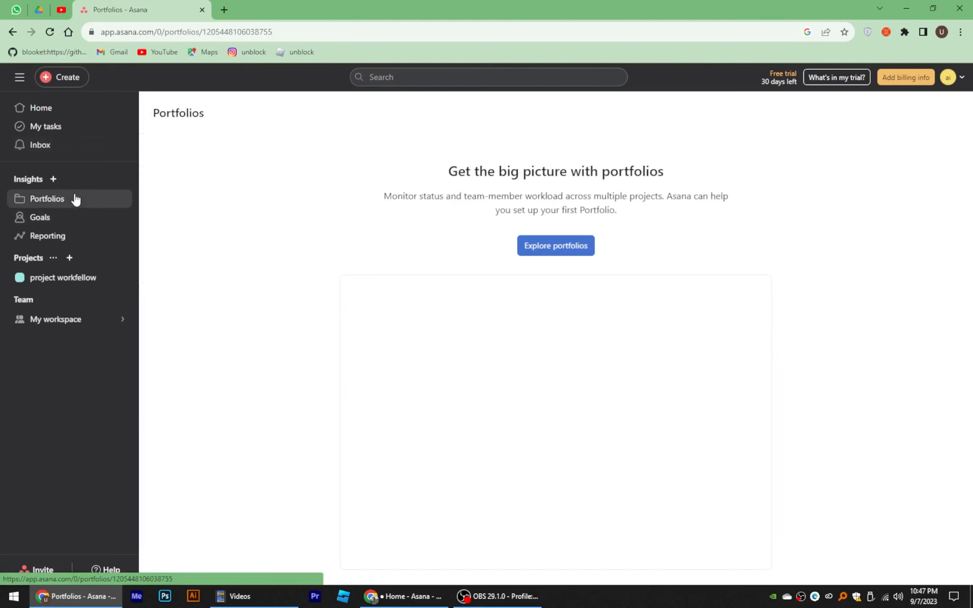
{"action": "left_click", "coordinate": [68, 218]}
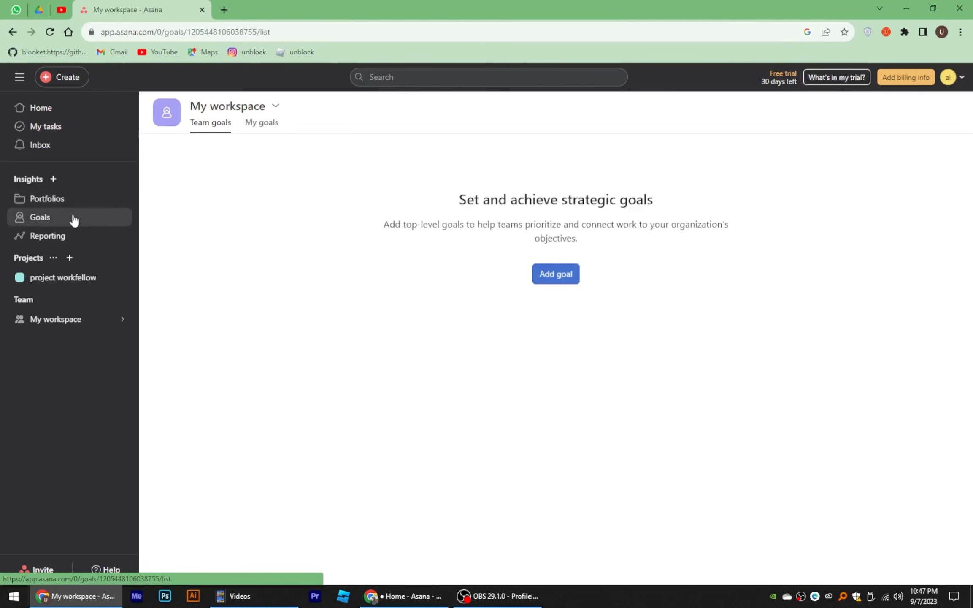
{"action": "left_click", "coordinate": [68, 242]}
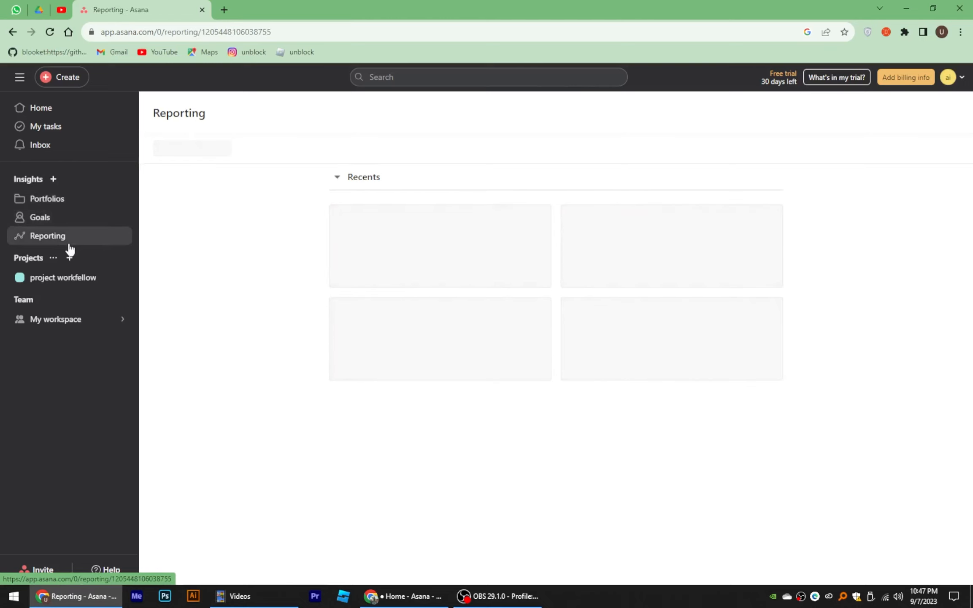
{"action": "left_click", "coordinate": [88, 282]}
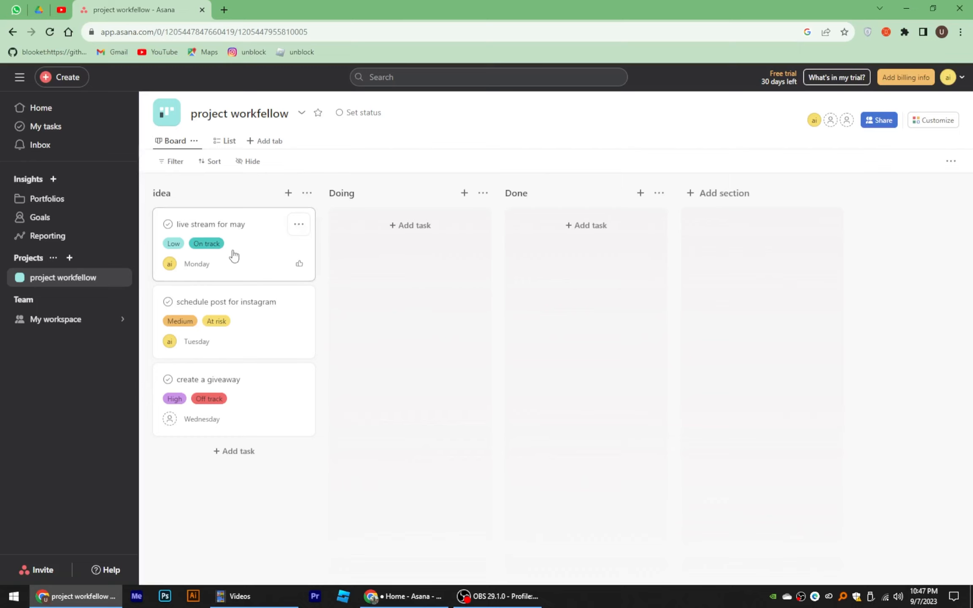
{"action": "left_click", "coordinate": [54, 319]}
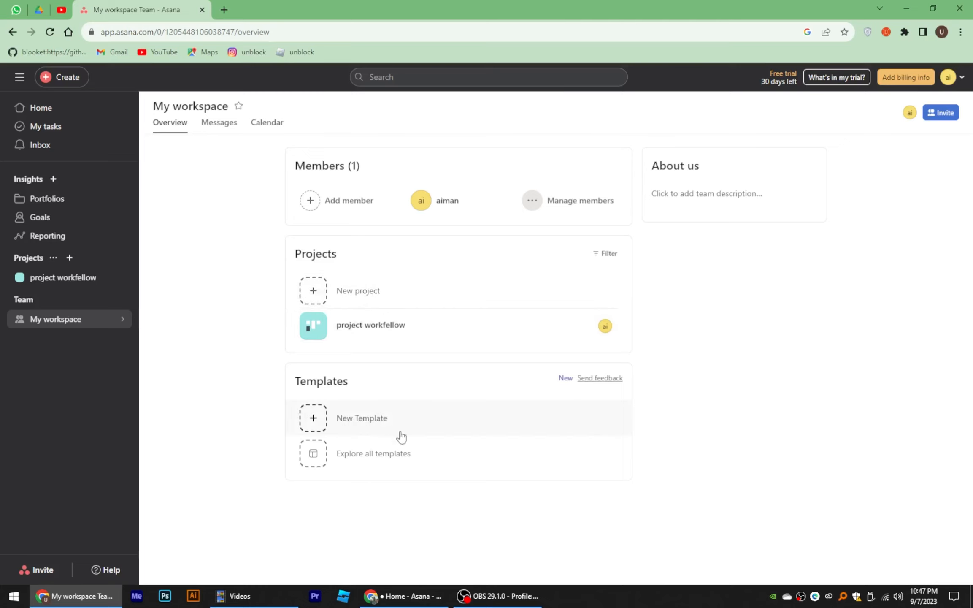
{"action": "left_click", "coordinate": [62, 216]}
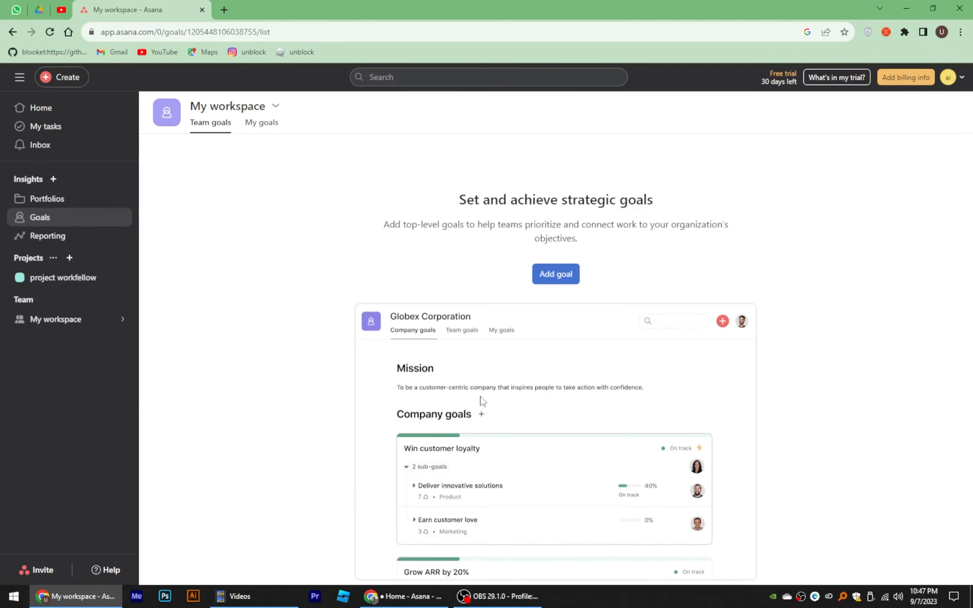
Step: Create a private company goal titled 'reaching 10000 subscribers into youtube'
{"action": "left_click", "coordinate": [559, 276]}
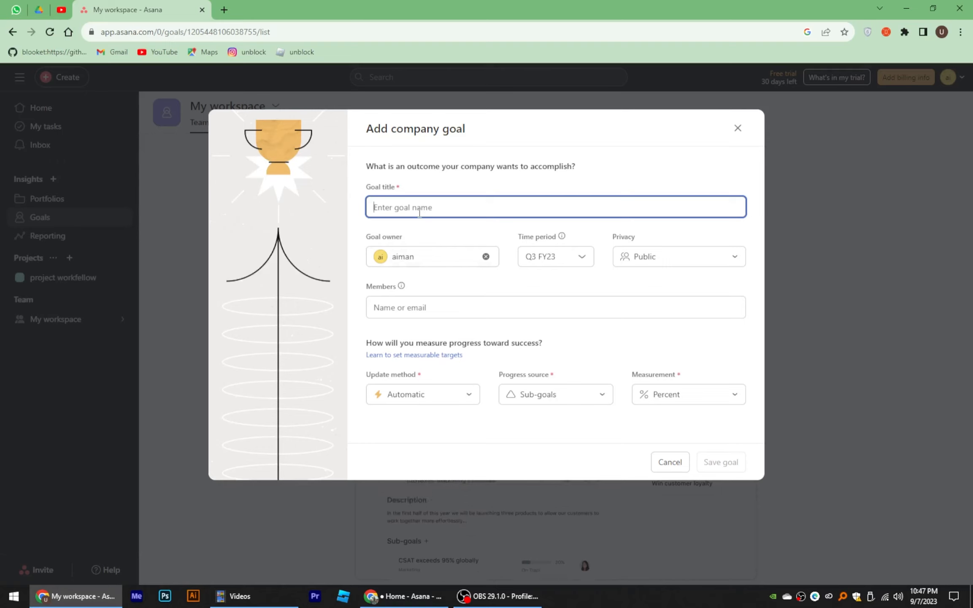
{"action": "type", "text": "reaching"}
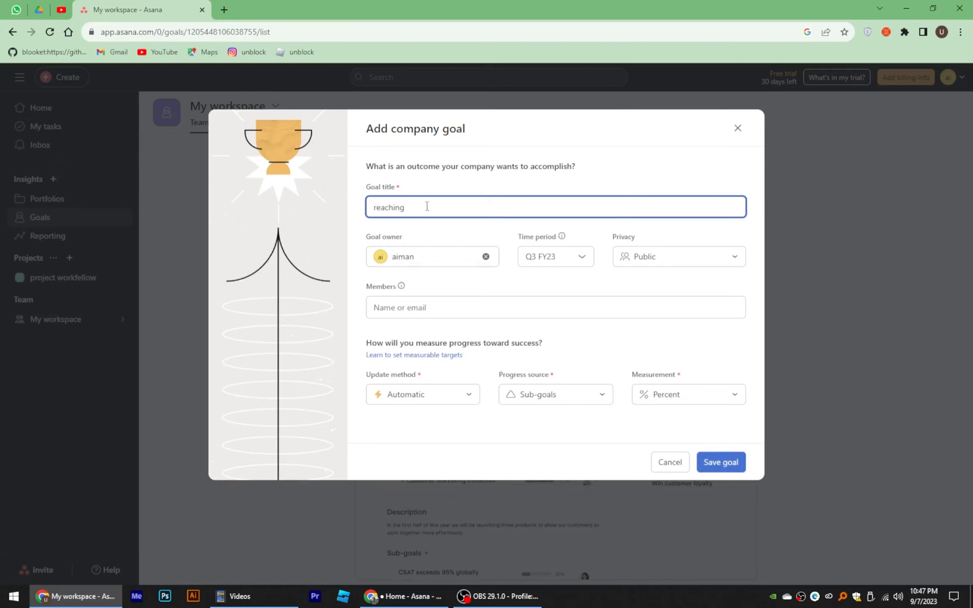
{"action": "type", "text": " 10000 fo"}
{"action": "key", "text": "BackSpace"}
{"action": "type", "text": "subscri"}
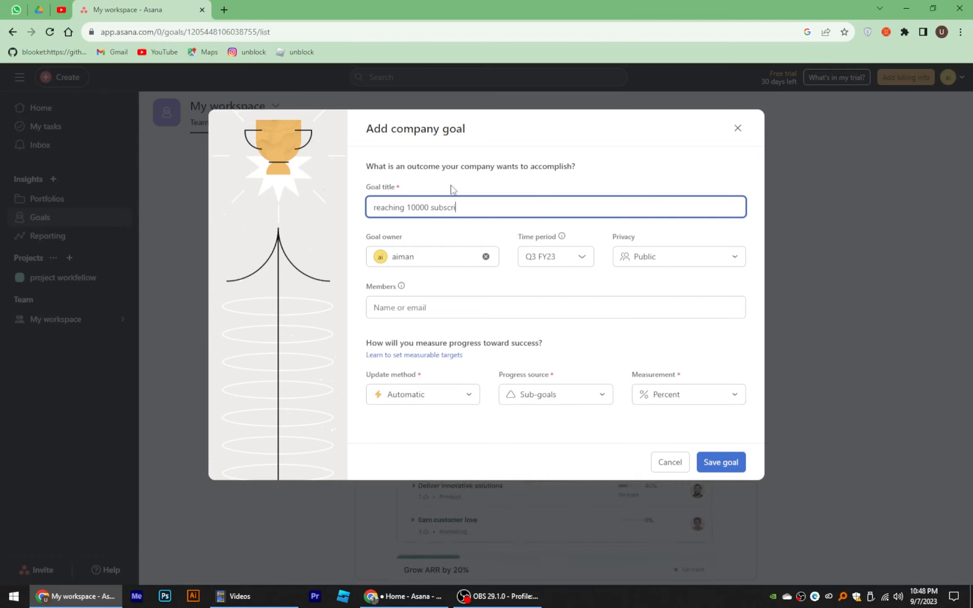
{"action": "type", "text": "berbers into youtube"}
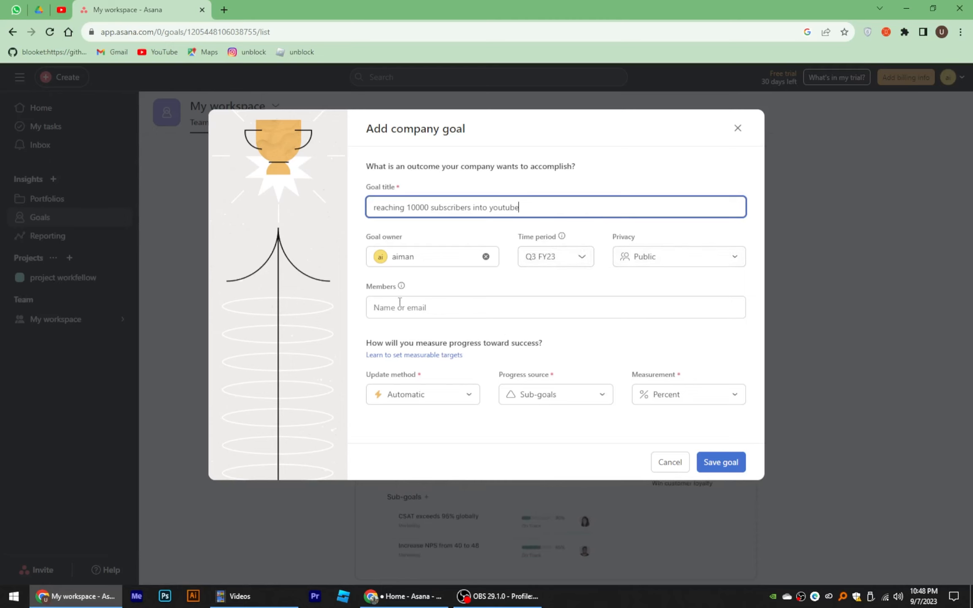
{"action": "left_click", "coordinate": [701, 265]}
{"action": "left_click", "coordinate": [697, 320]}
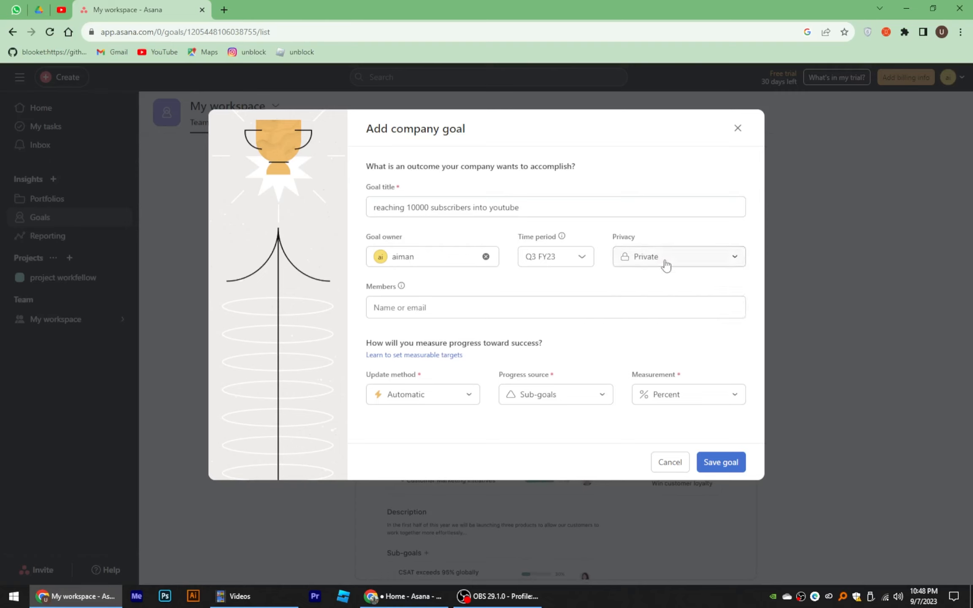
Step: Track the goal manually as a number from 8990 toward 10000, and save it
{"action": "left_click", "coordinate": [390, 307]}
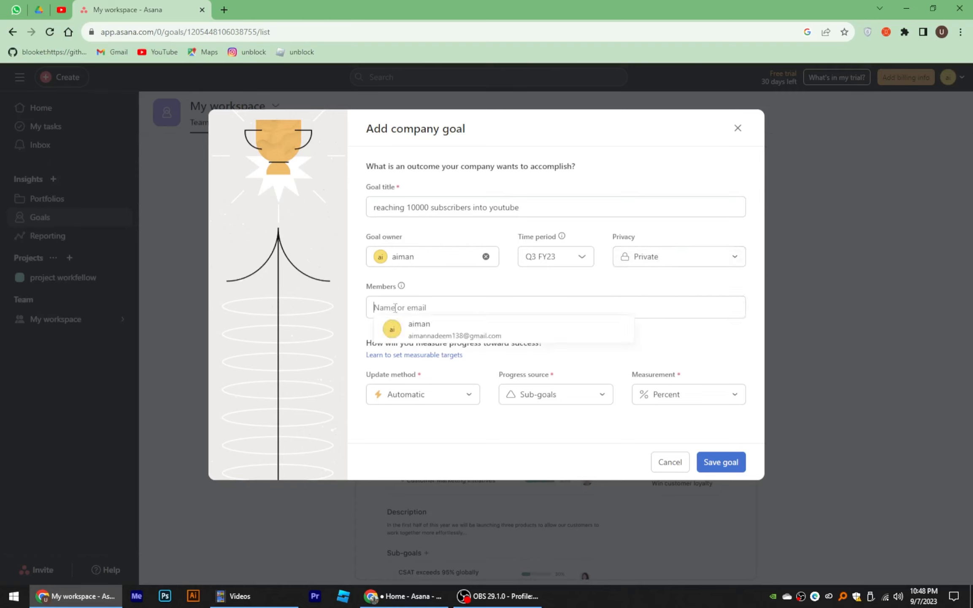
{"action": "left_click", "coordinate": [460, 396]}
{"action": "left_click", "coordinate": [447, 466]}
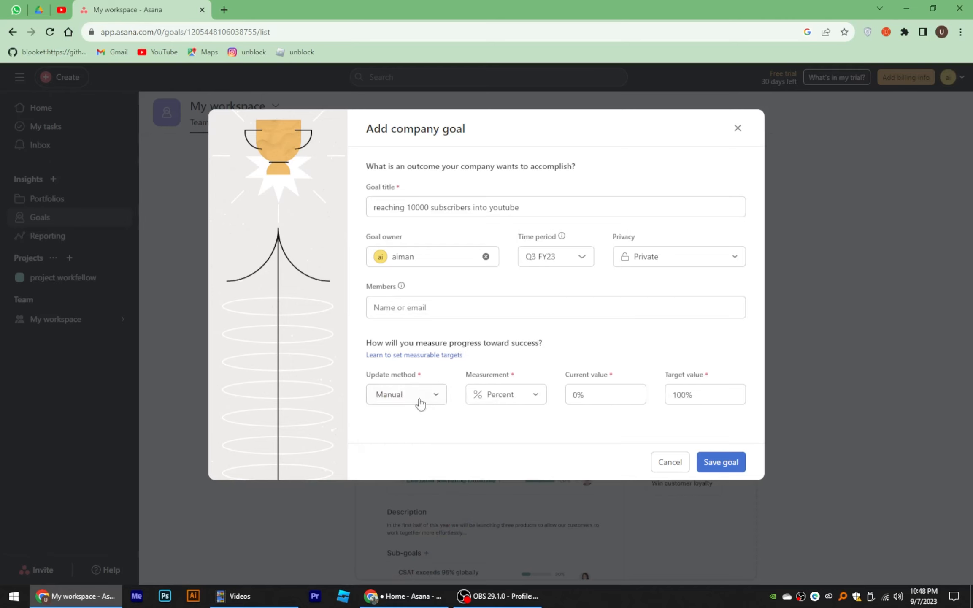
{"action": "left_click", "coordinate": [524, 401]}
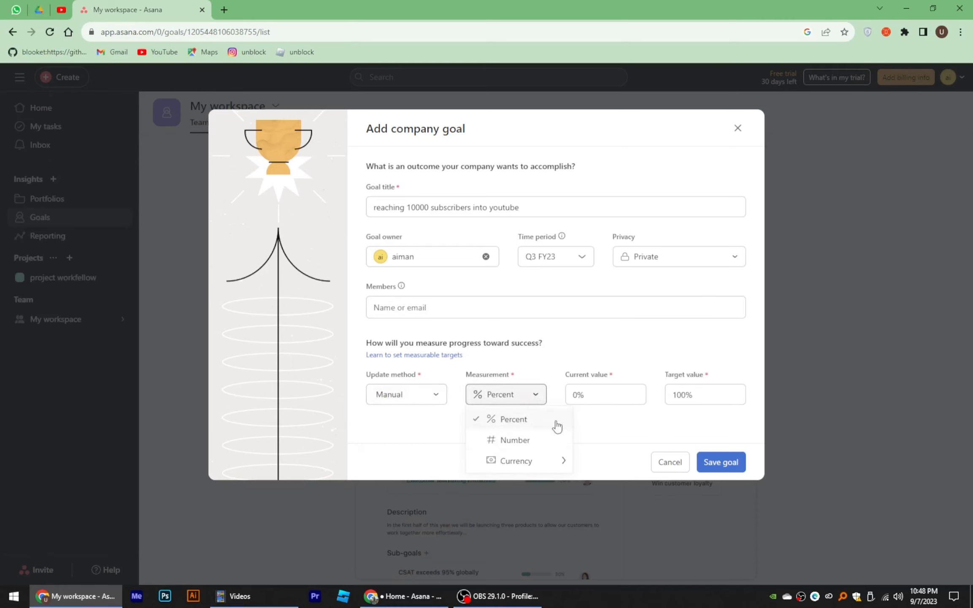
{"action": "left_click", "coordinate": [525, 439]}
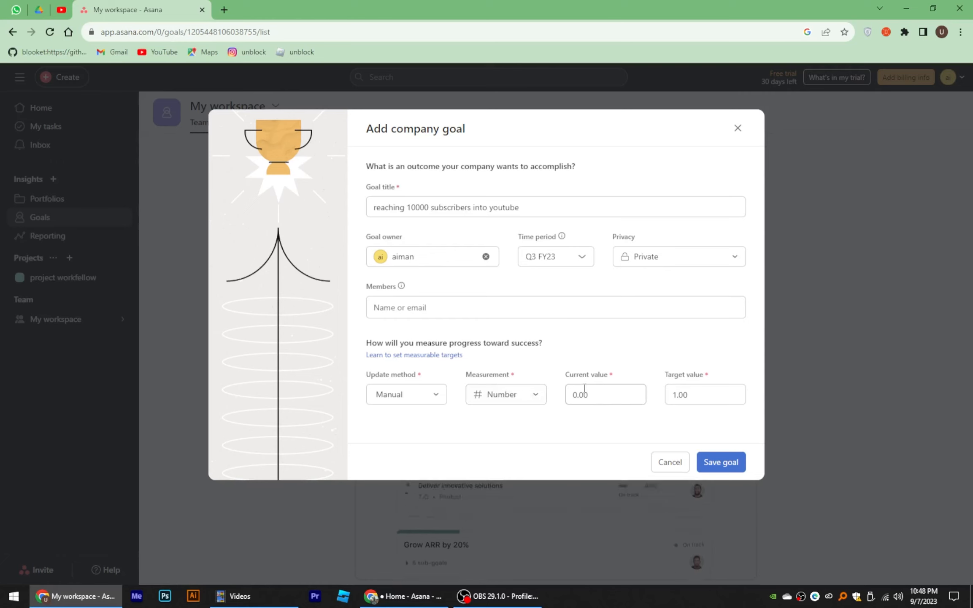
{"action": "left_click_drag", "start_coordinate": [602, 397], "coordinate": [562, 404]}
{"action": "type", "text": "8990"}
{"action": "key", "text": "Tab"}
{"action": "type", "text": "10000"}
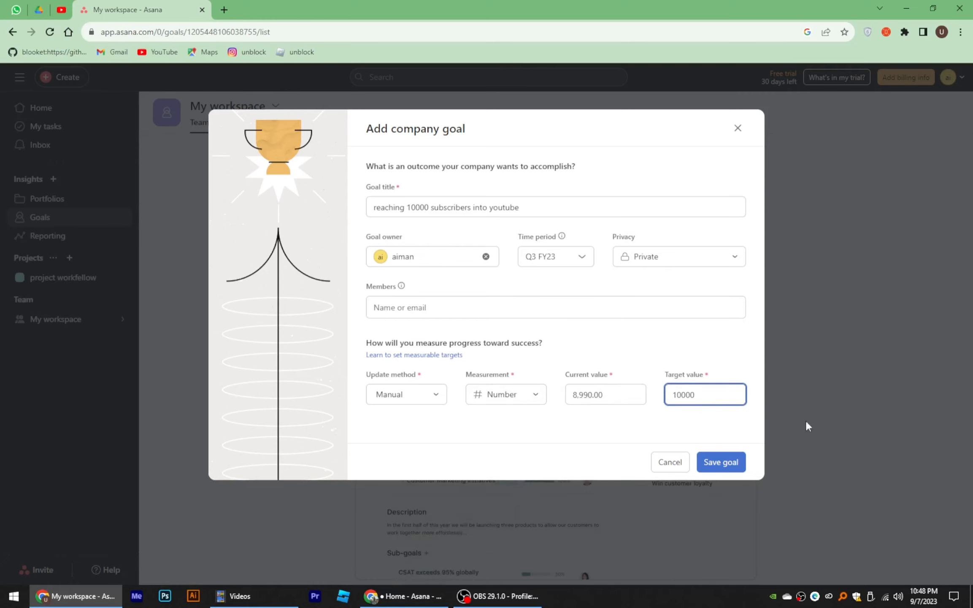
{"action": "left_click", "coordinate": [721, 464]}
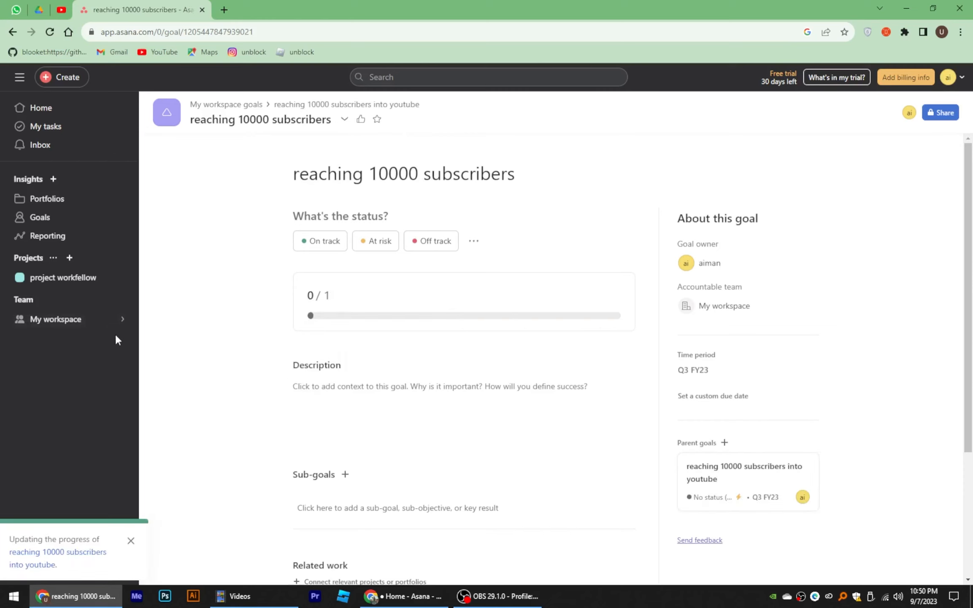
Step: On the project workfellow board, move live stream for may and schedule post for instagram into Doing
{"action": "left_click", "coordinate": [79, 286]}
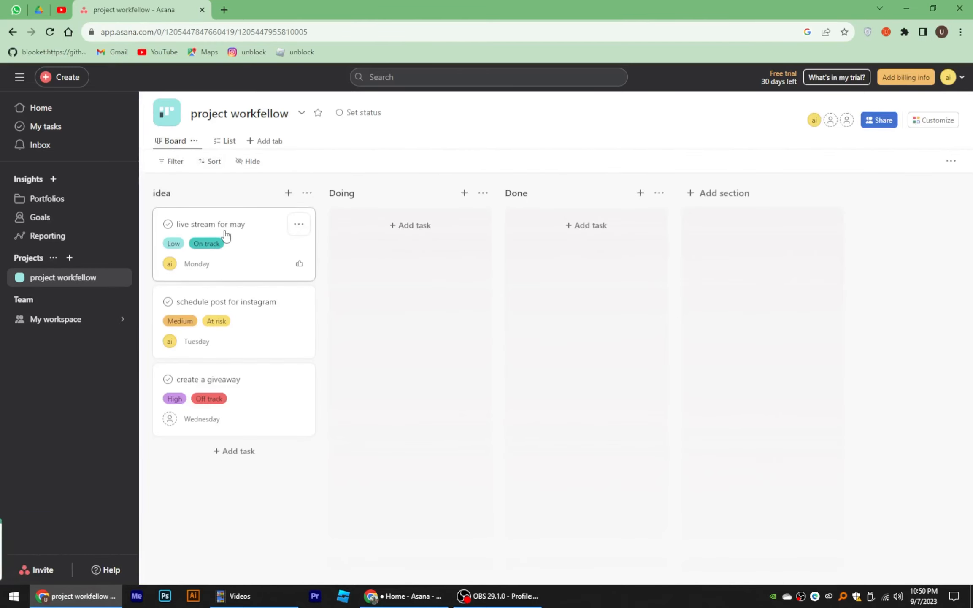
{"action": "left_click_drag", "start_coordinate": [213, 248], "coordinate": [420, 252]}
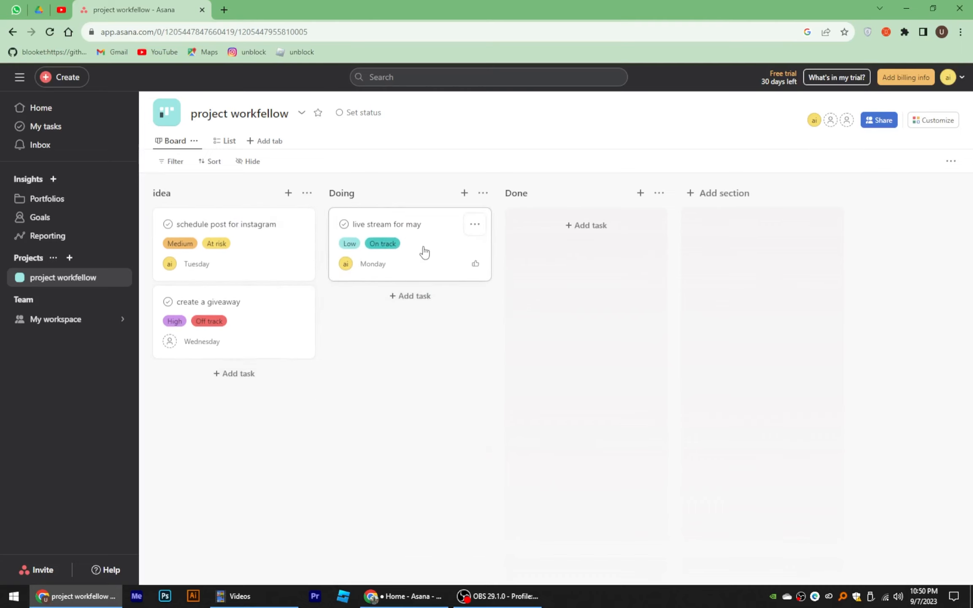
{"action": "left_click_drag", "start_coordinate": [248, 222], "coordinate": [412, 320]}
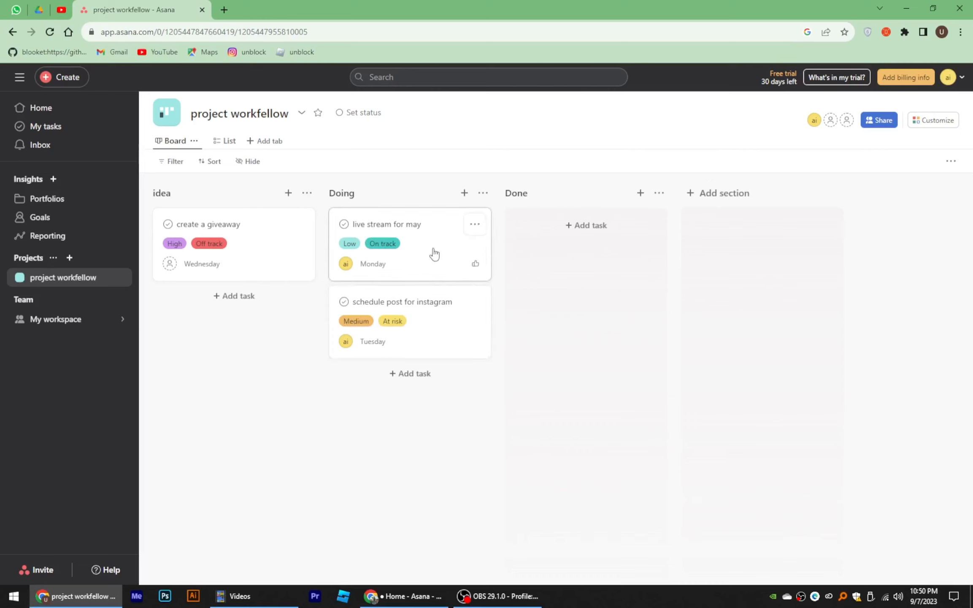
{"action": "left_click", "coordinate": [933, 123]}
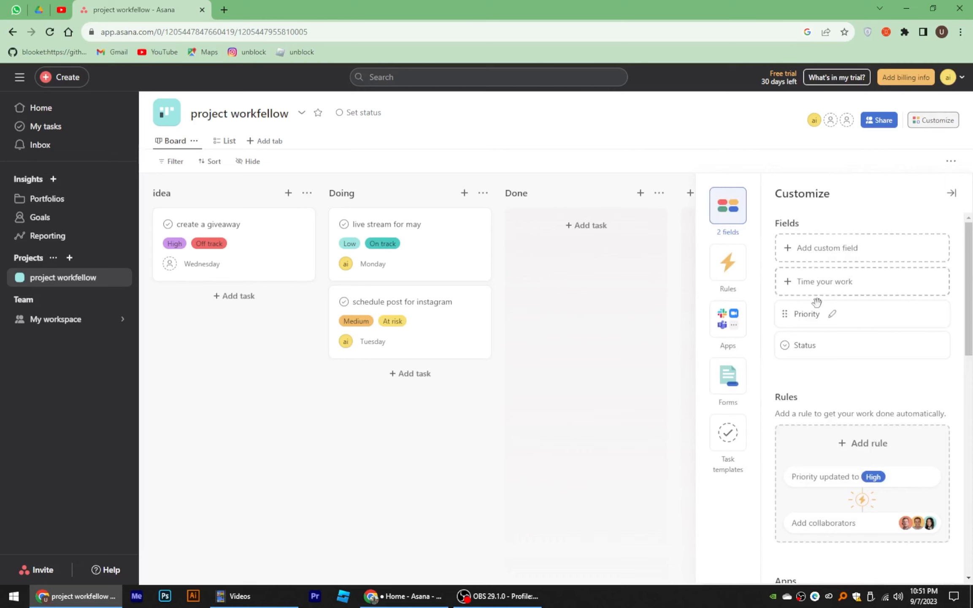
Step: Open the Zoom app's details from the project's Add apps catalogue
{"action": "left_click", "coordinate": [729, 323]}
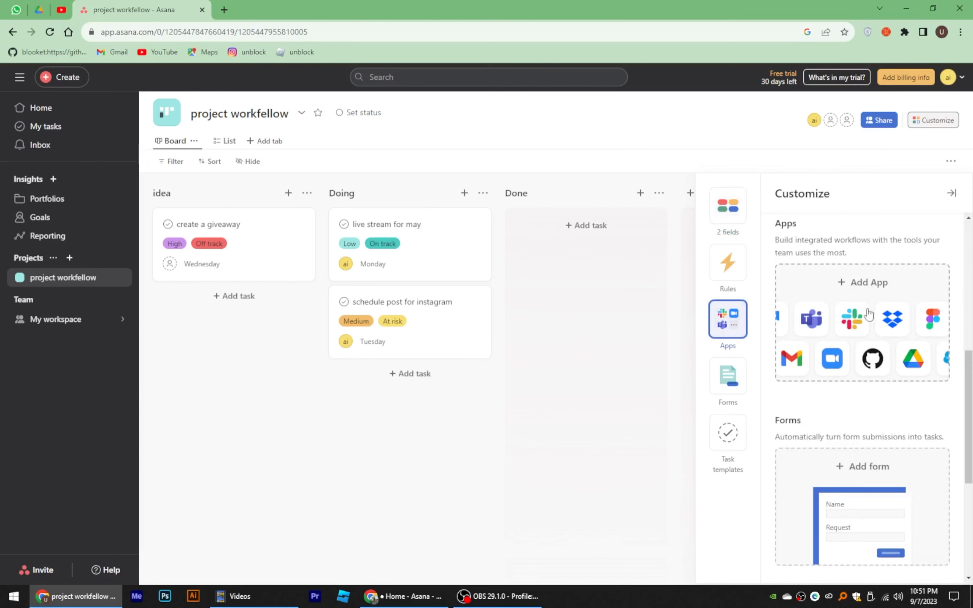
{"action": "left_click", "coordinate": [890, 312]}
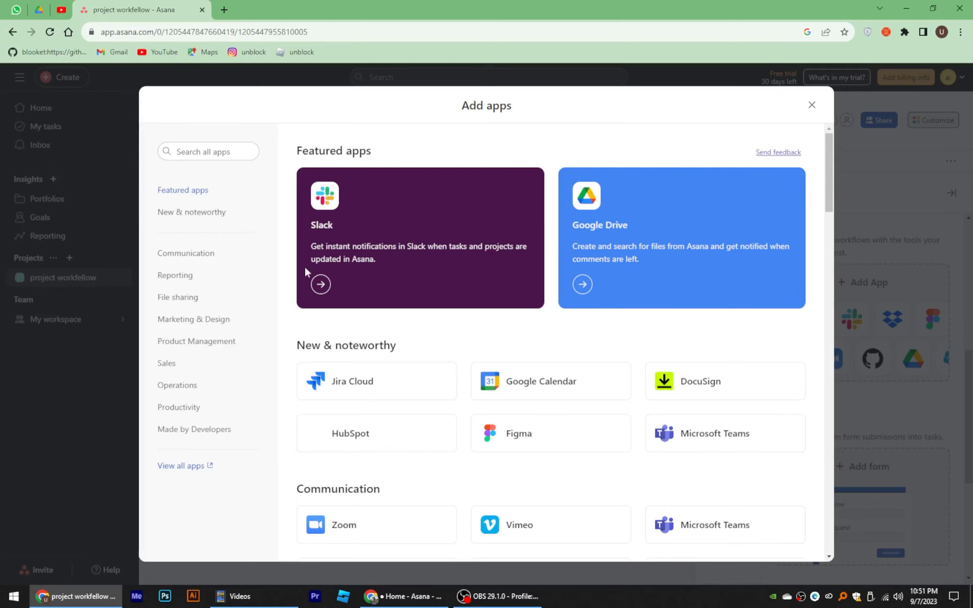
{"action": "scroll", "coordinate": [547, 406], "scroll_direction": "down", "scroll_amount": 3}
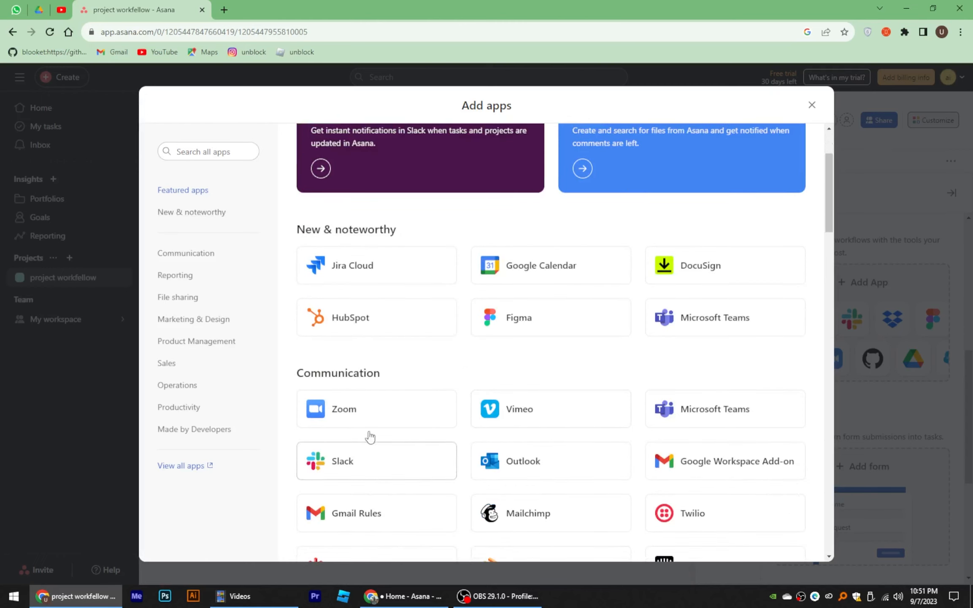
{"action": "left_click", "coordinate": [338, 408]}
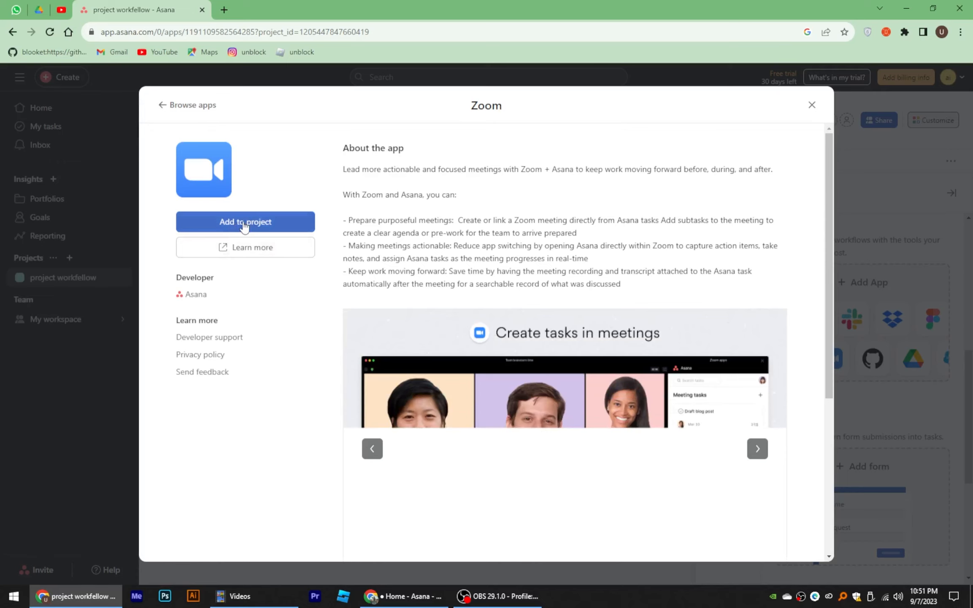
Step: Add Zoom to the project and allow it access to the Asana account
{"action": "left_click", "coordinate": [243, 224]}
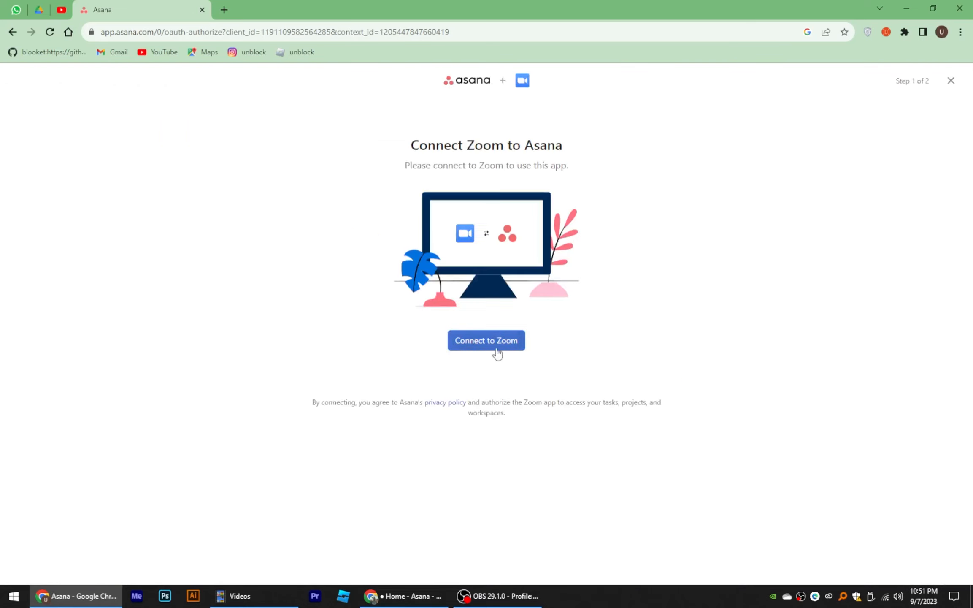
{"action": "left_click", "coordinate": [501, 342]}
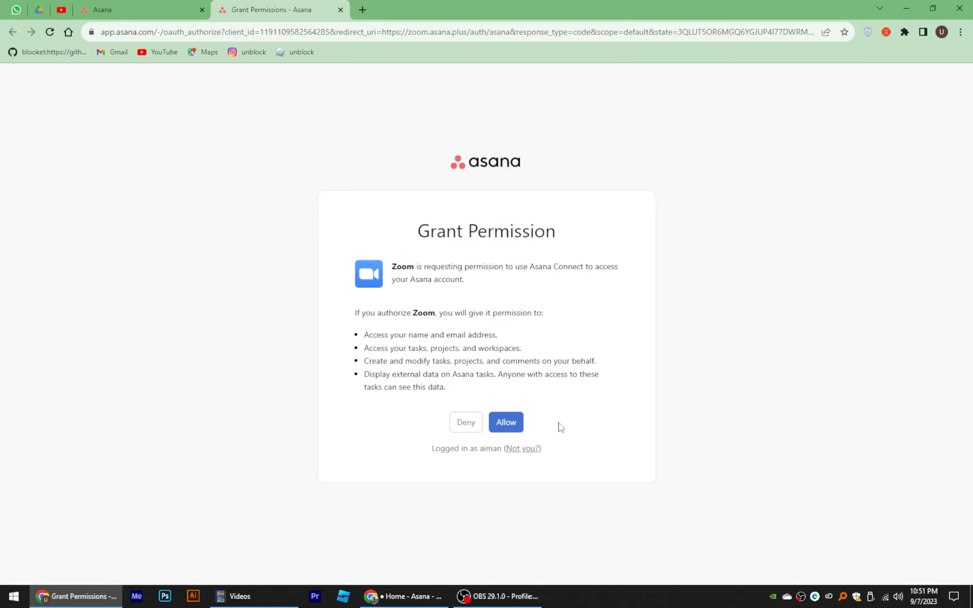
{"action": "left_click", "coordinate": [509, 430]}
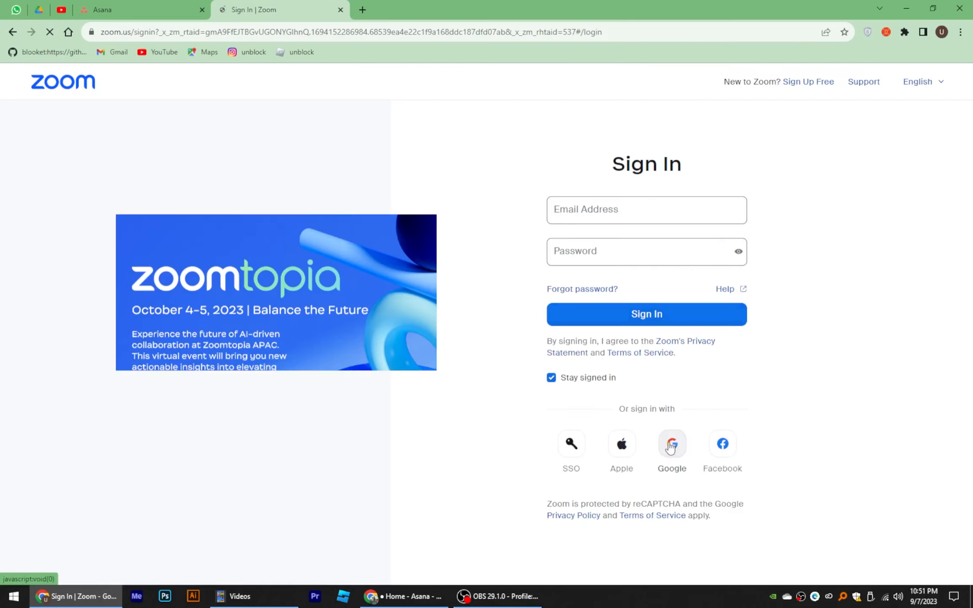
Step: Finish the Zoom sign-in with a Google account, then return to Asana
{"action": "left_click", "coordinate": [670, 447]}
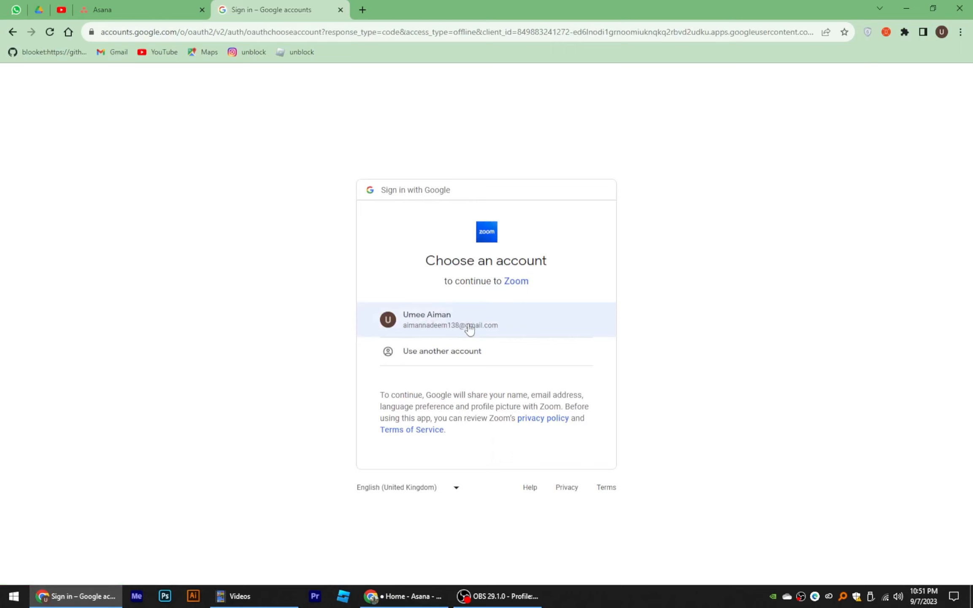
{"action": "left_click", "coordinate": [437, 324]}
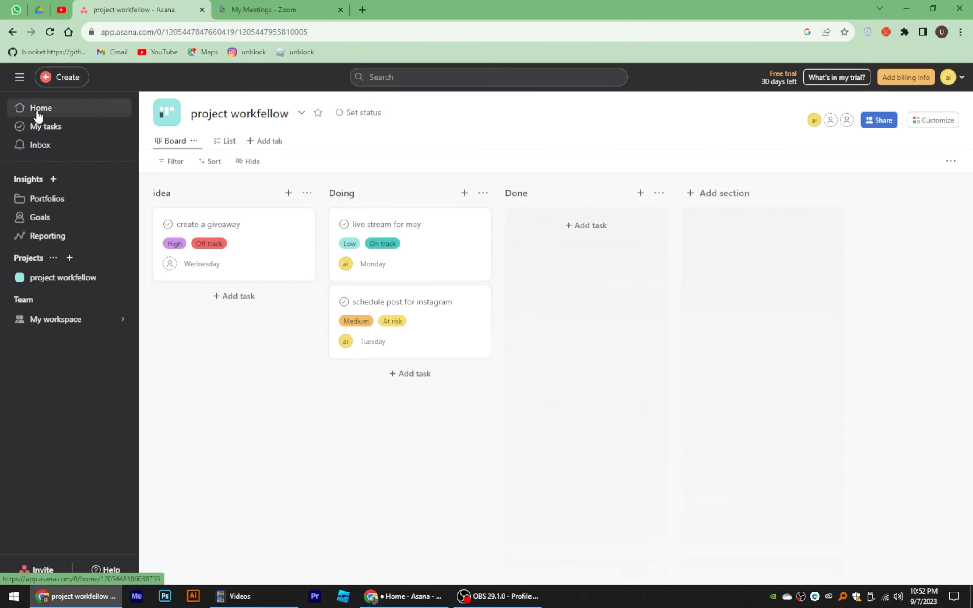
{"action": "left_click", "coordinate": [36, 113]}
Step: Close the My Meetings - Zoom browser tab
{"action": "left_click", "coordinate": [340, 9]}
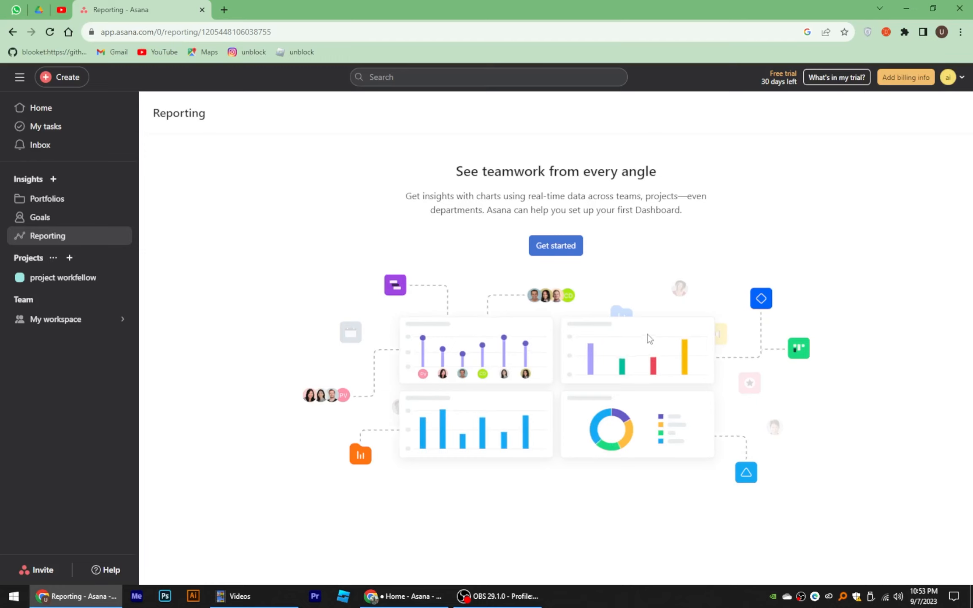
Step: Create My first dashboard, review its incomplete-task charts, and return to project workfellow
{"action": "left_click", "coordinate": [548, 251]}
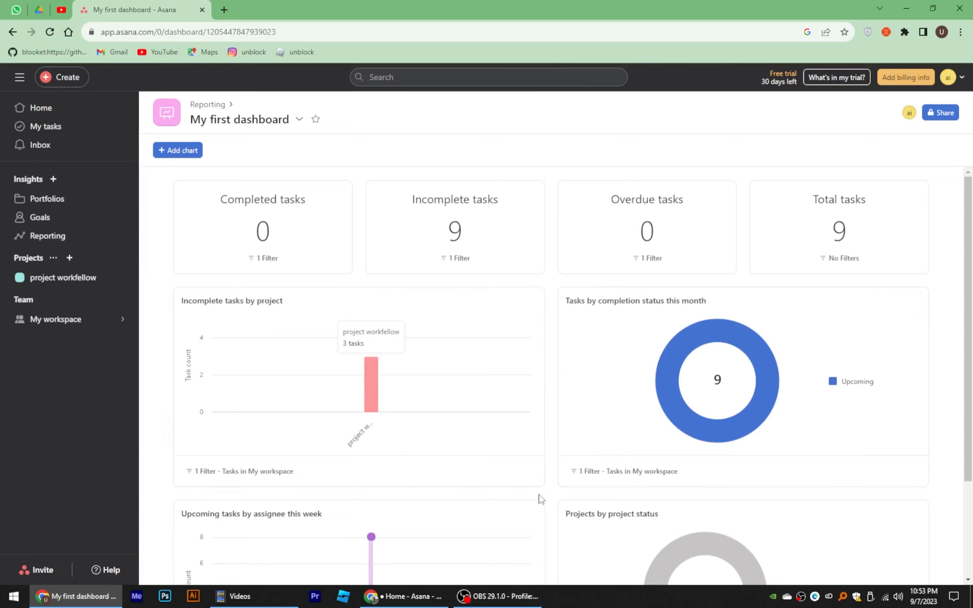
{"action": "scroll", "coordinate": [539, 497], "scroll_direction": "down", "scroll_amount": 3}
{"action": "scroll", "coordinate": [489, 485], "scroll_direction": "up", "scroll_amount": 3}
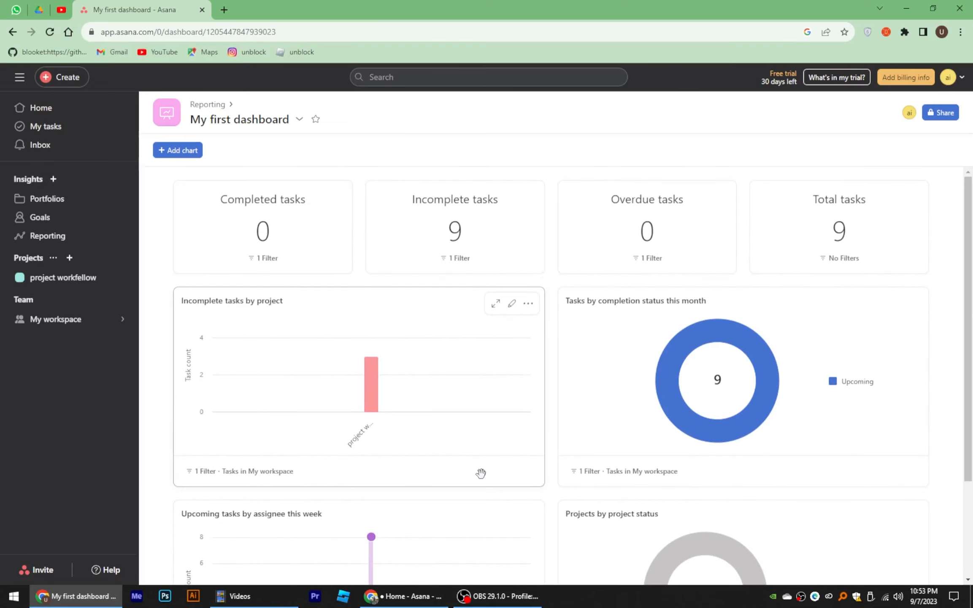
{"action": "left_click", "coordinate": [74, 282]}
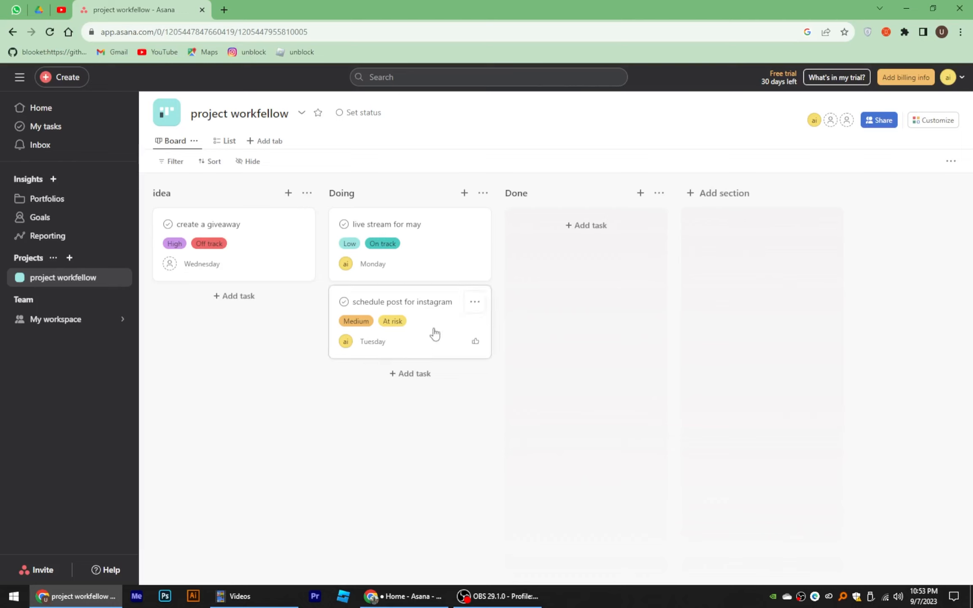
Step: Drag 'live stream for may' and 'schedule post for instagram' to Done, and 'create a giveaway' to Doing
{"action": "left_click_drag", "start_coordinate": [414, 221], "coordinate": [565, 238]}
{"action": "left_click_drag", "start_coordinate": [428, 231], "coordinate": [616, 310]}
{"action": "left_click_drag", "start_coordinate": [218, 243], "coordinate": [420, 292]}
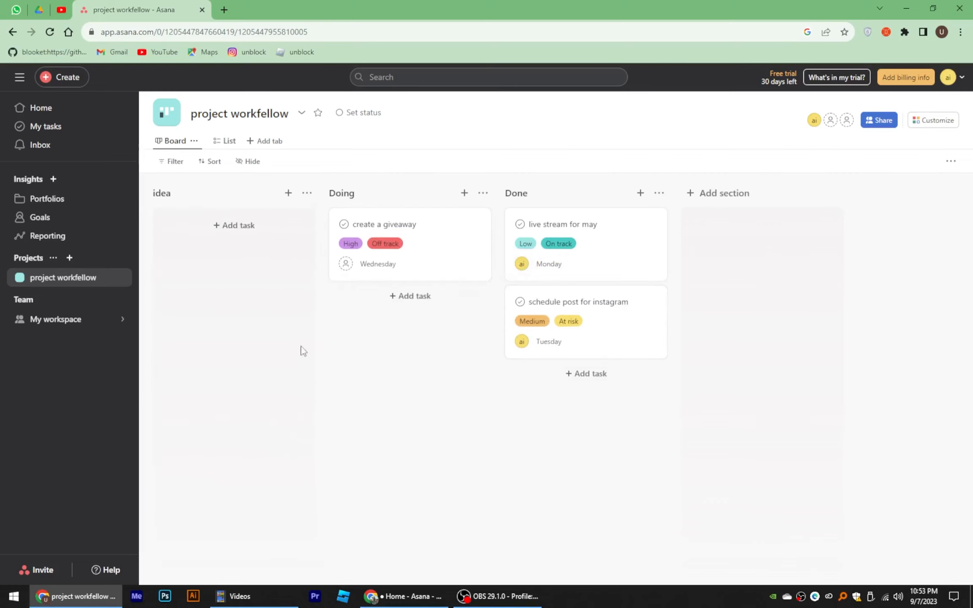